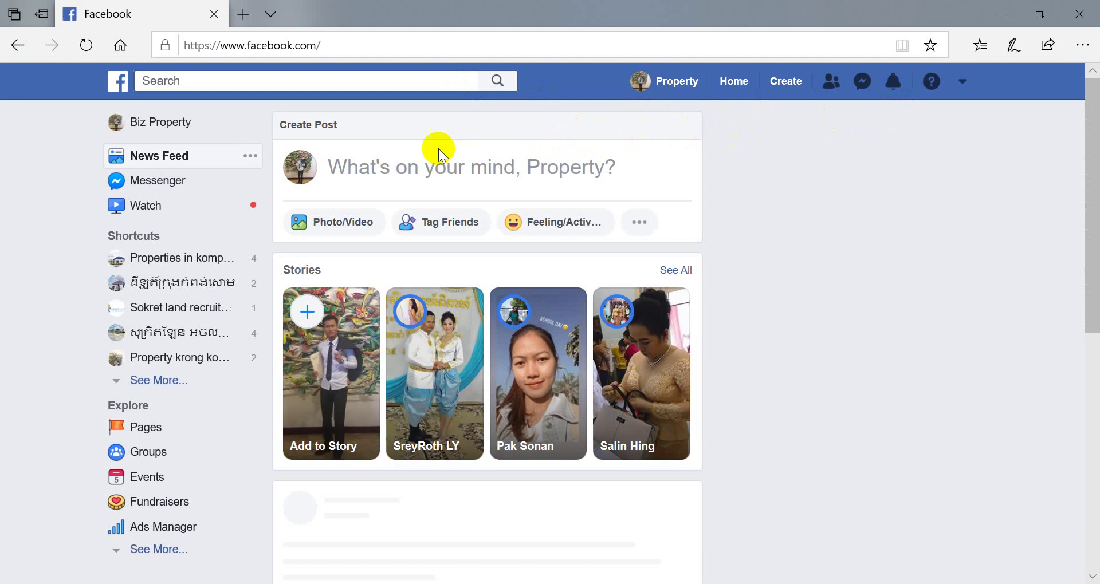
# Step: Go from the Facebook home page to the ad accounts overview in Ads Manager and open the Billing page
pyautogui.click(961, 86)
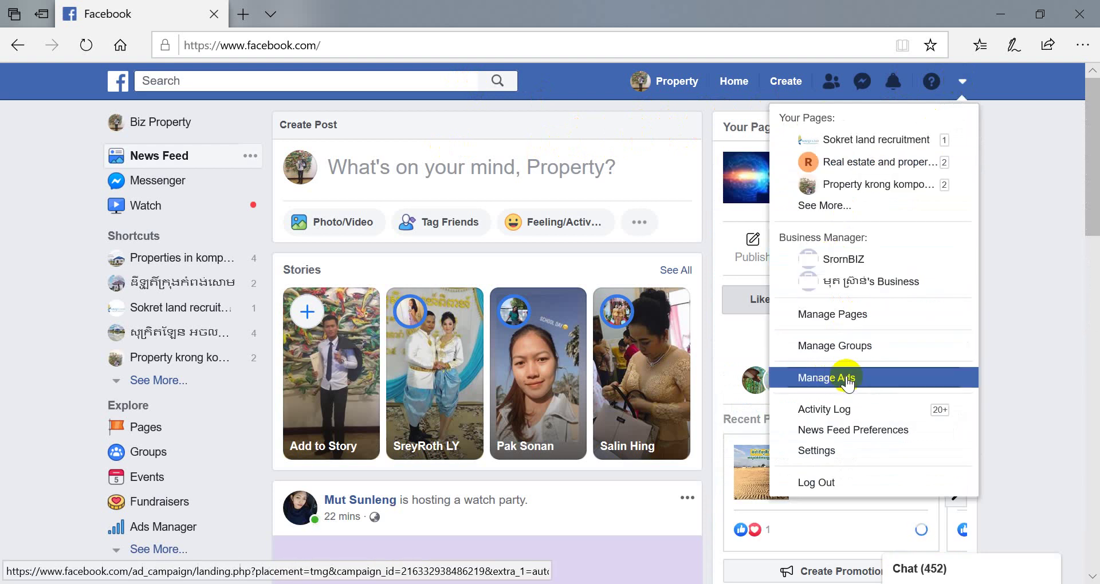
pyautogui.click(846, 380)
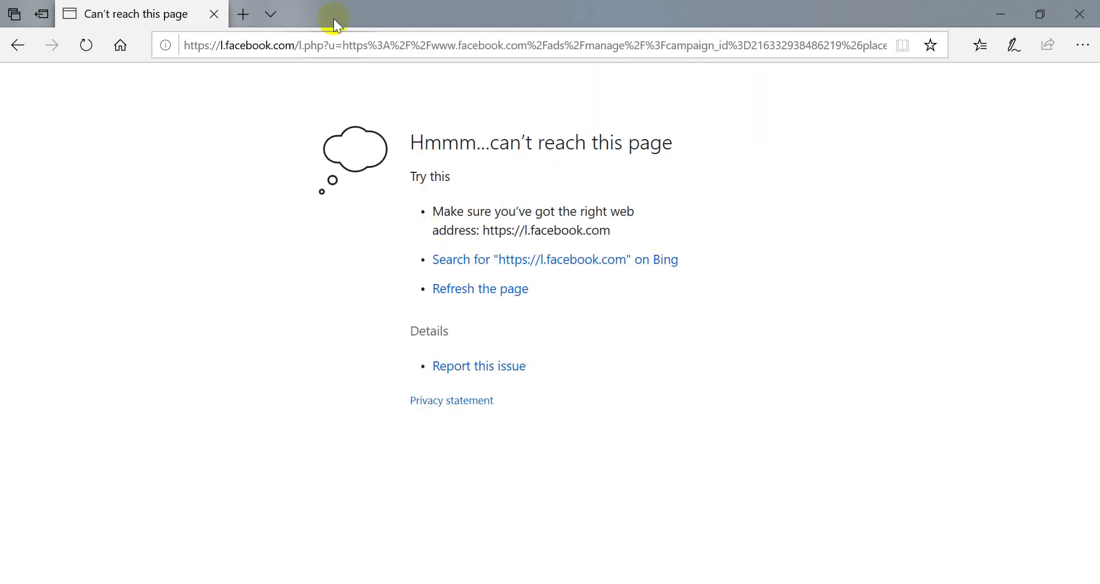
pyautogui.click(322, 36)
pyautogui.press('Return')
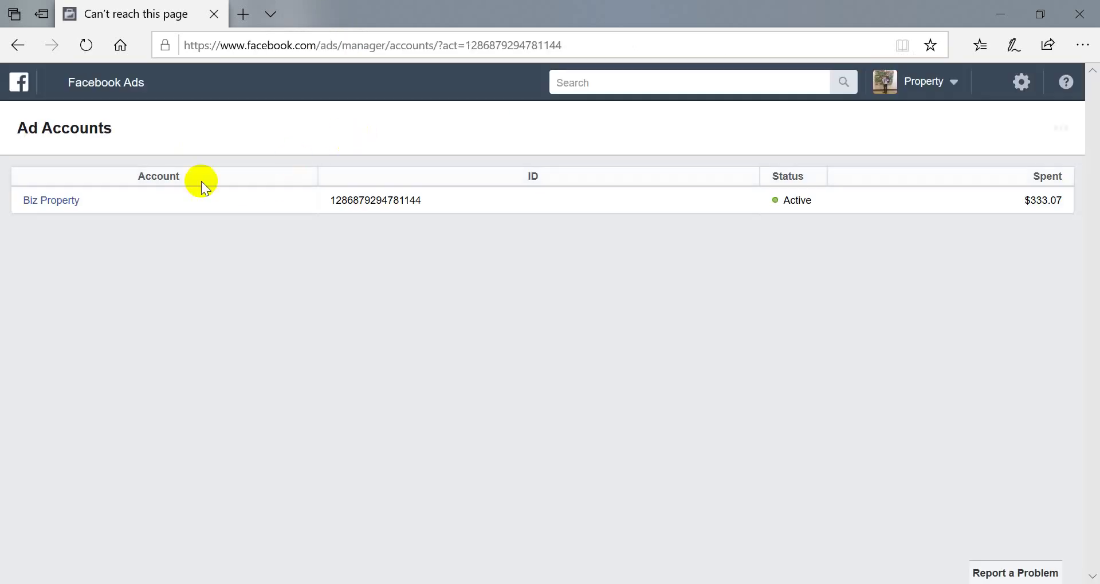
pyautogui.click(70, 86)
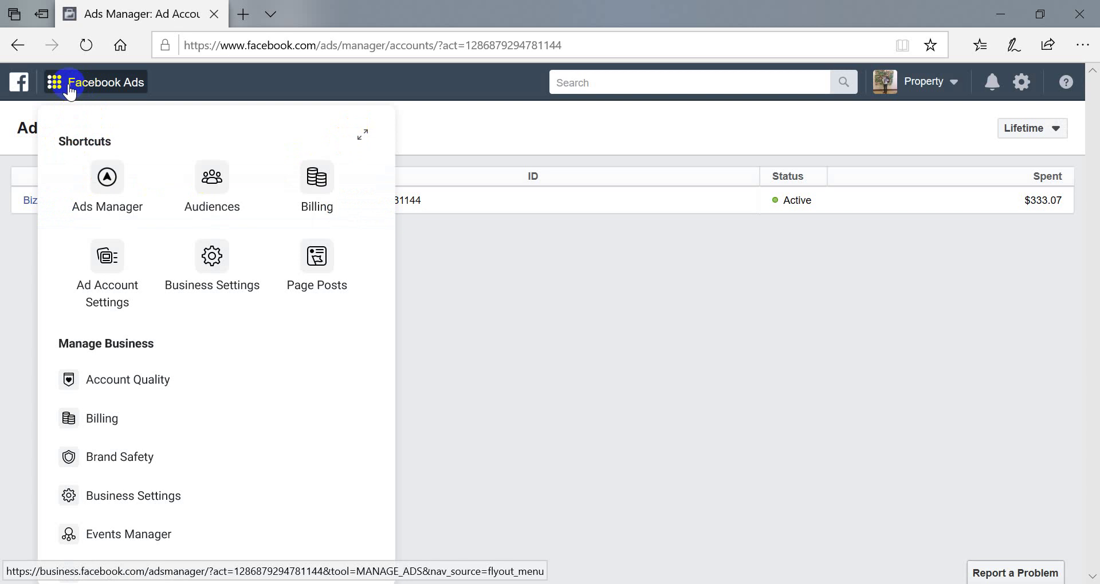
pyautogui.click(318, 183)
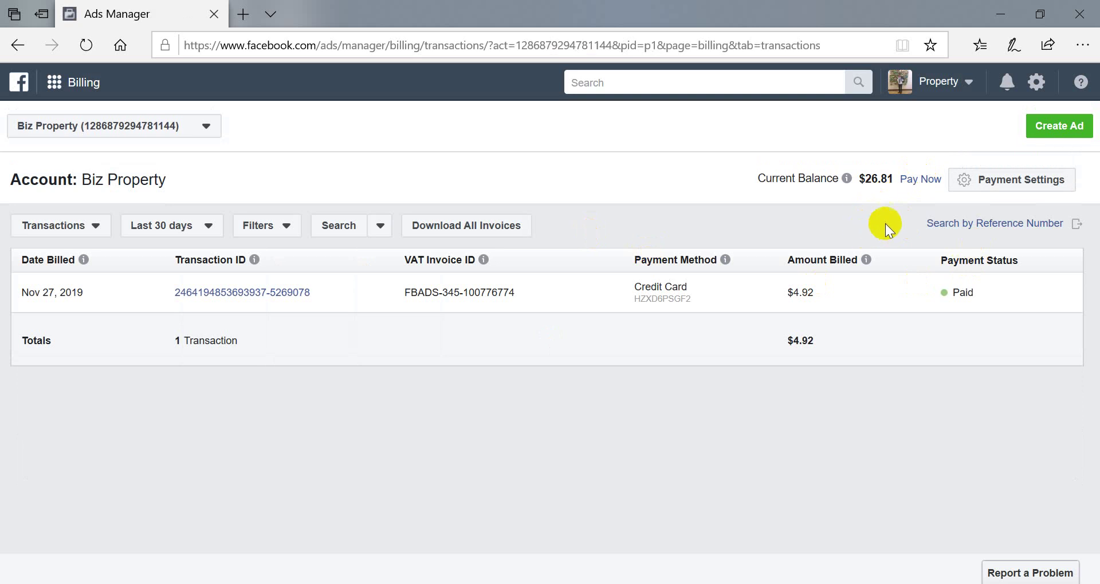
# Step: Pay $26.00 of the ad account's current balance with the stored Visa card and close the payment dialog
pyautogui.click(908, 182)
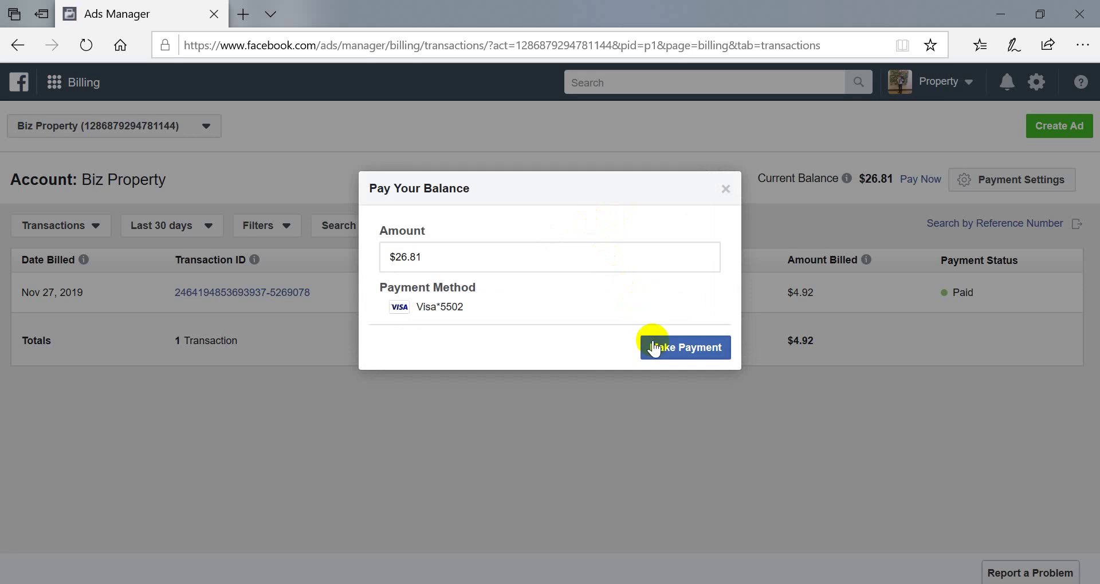
pyautogui.click(442, 254)
pyautogui.click(417, 254)
pyautogui.moveTo(417, 254); pyautogui.dragTo(409, 252)
pyautogui.press('BackSpace')
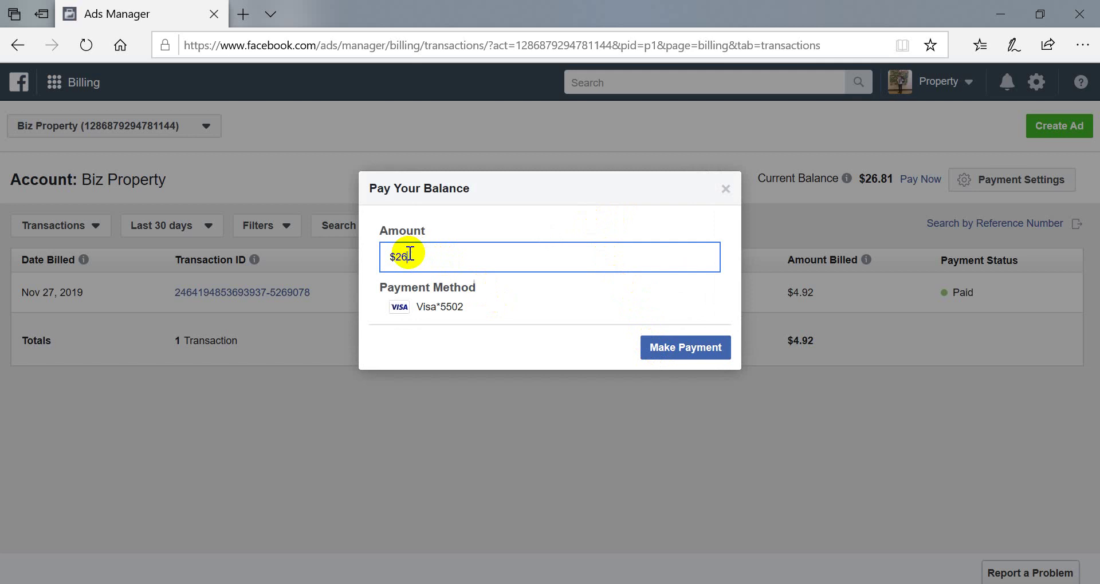
pyautogui.click(694, 354)
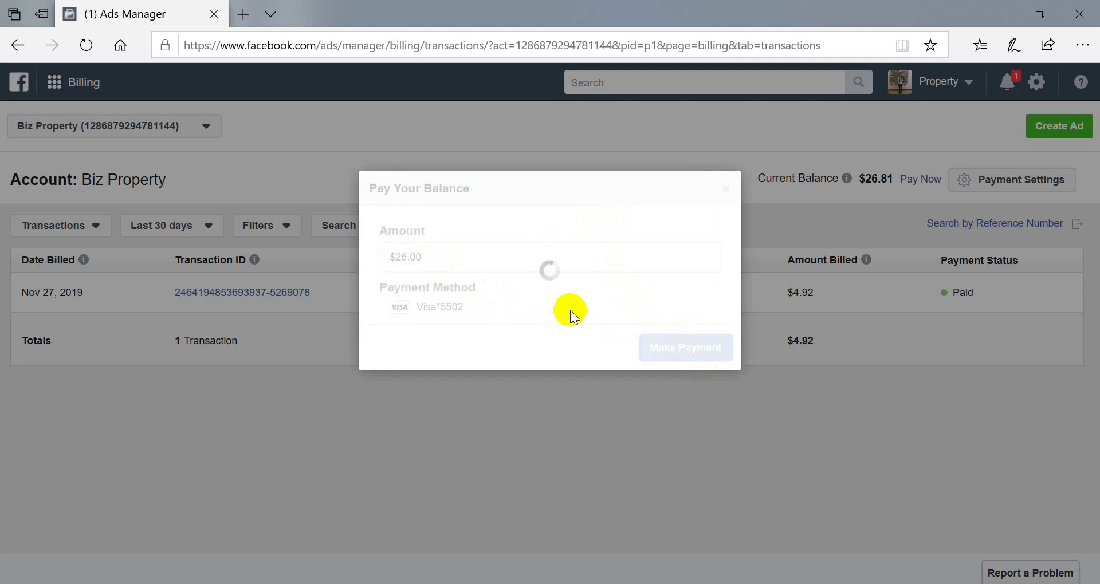
pyautogui.click(726, 191)
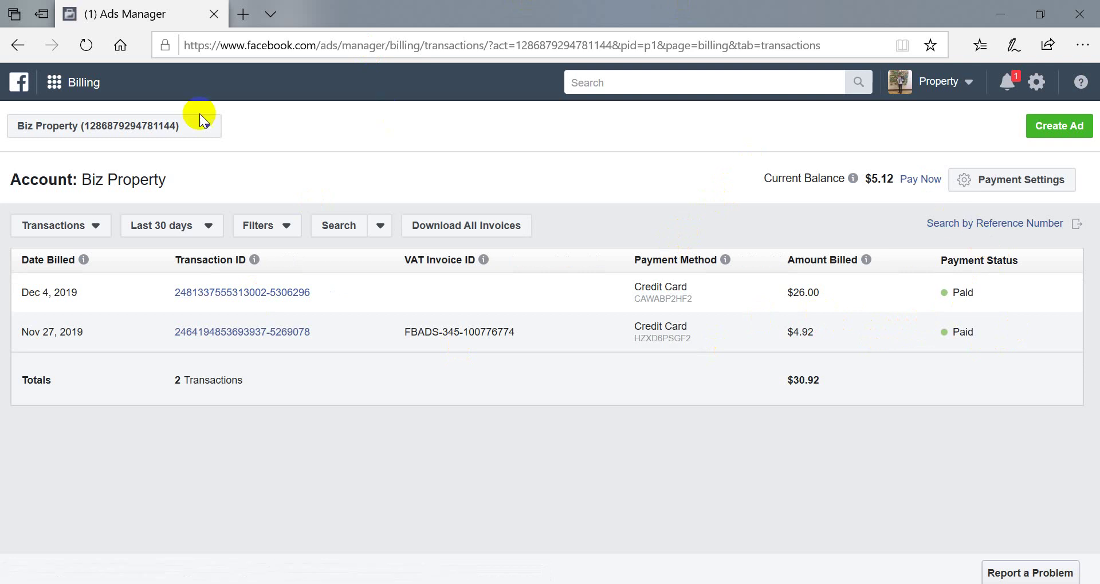
# Step: Open the Audiences page and start creating a new saved audience
pyautogui.moveTo(891, 186)
pyautogui.click(57, 85)
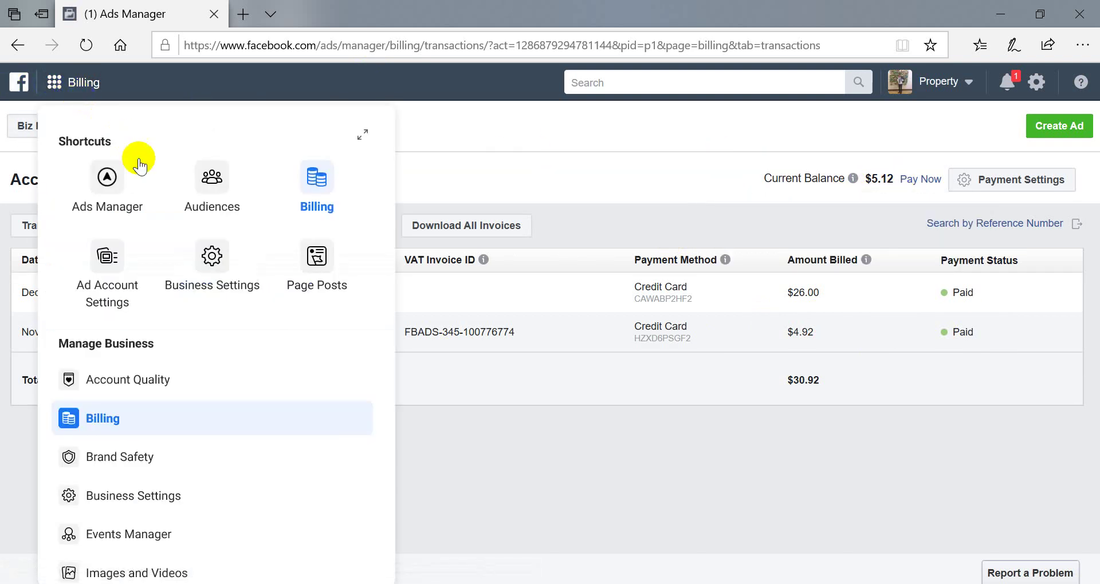
pyautogui.click(218, 206)
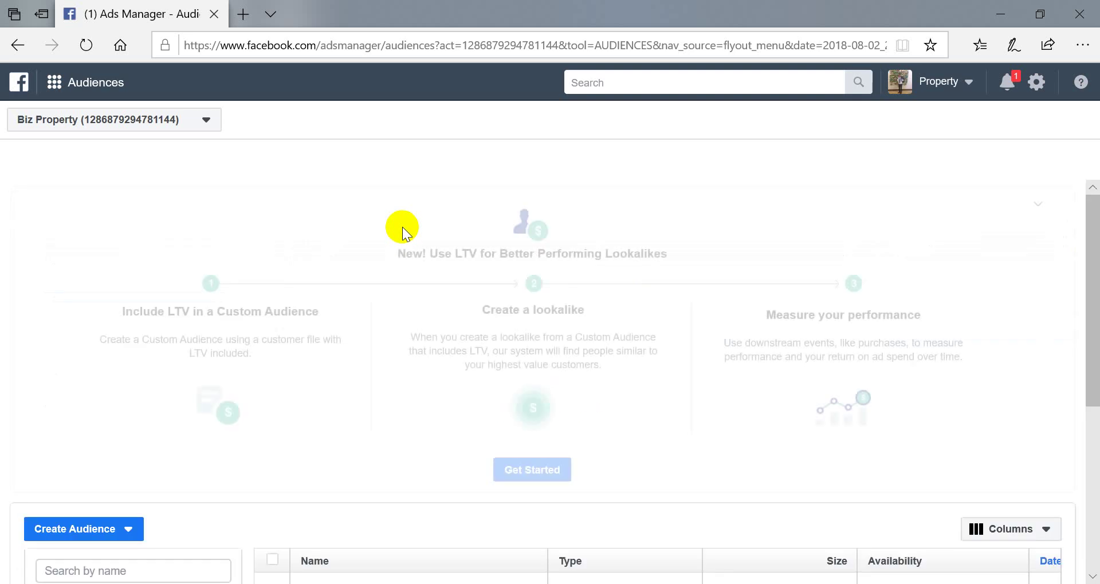
pyautogui.scroll(-5, 445, 260)
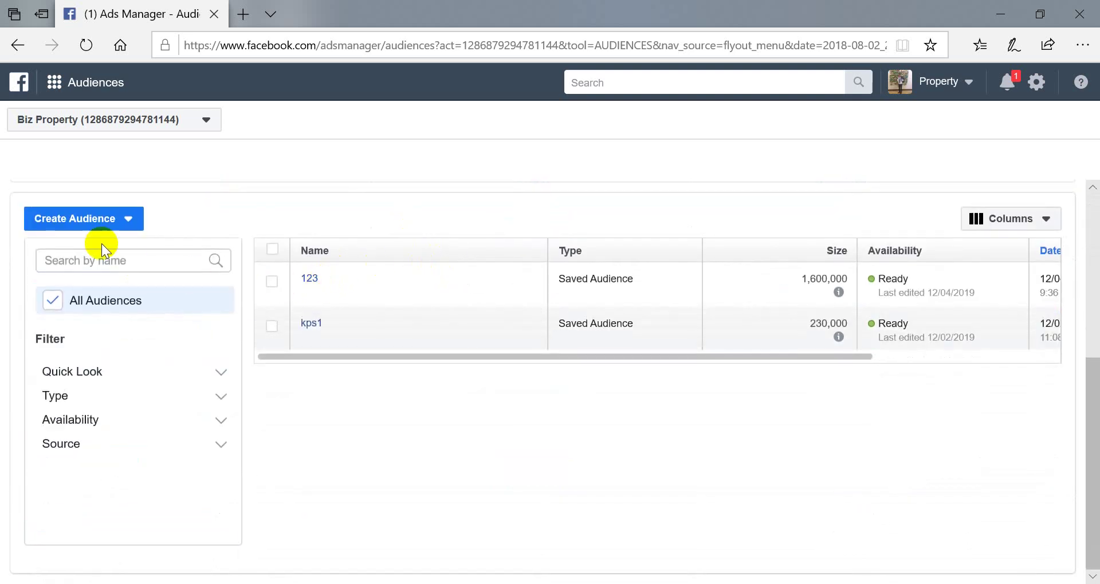
pyautogui.click(110, 229)
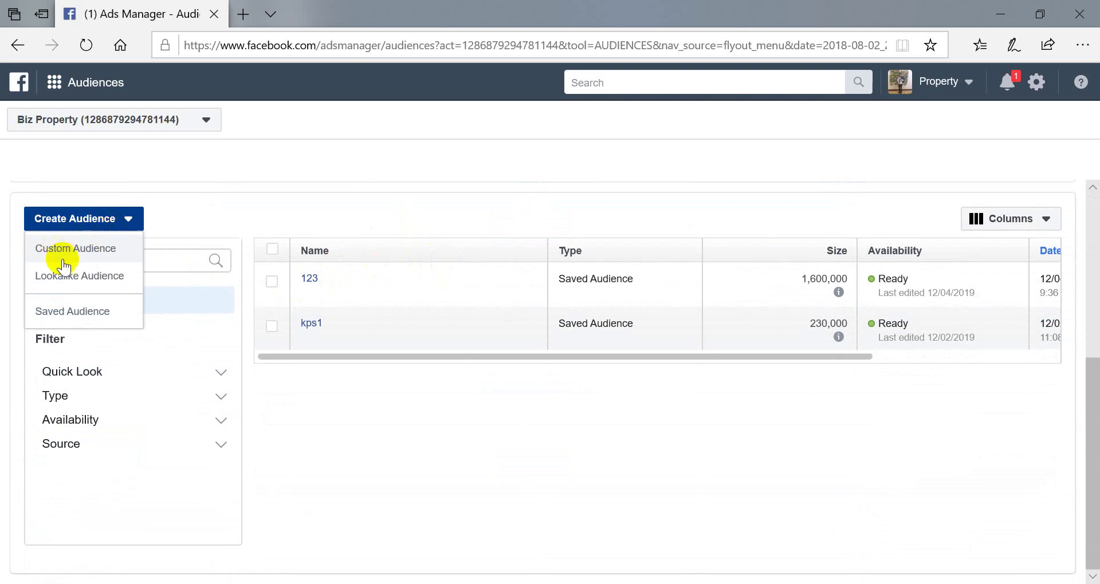
pyautogui.click(70, 314)
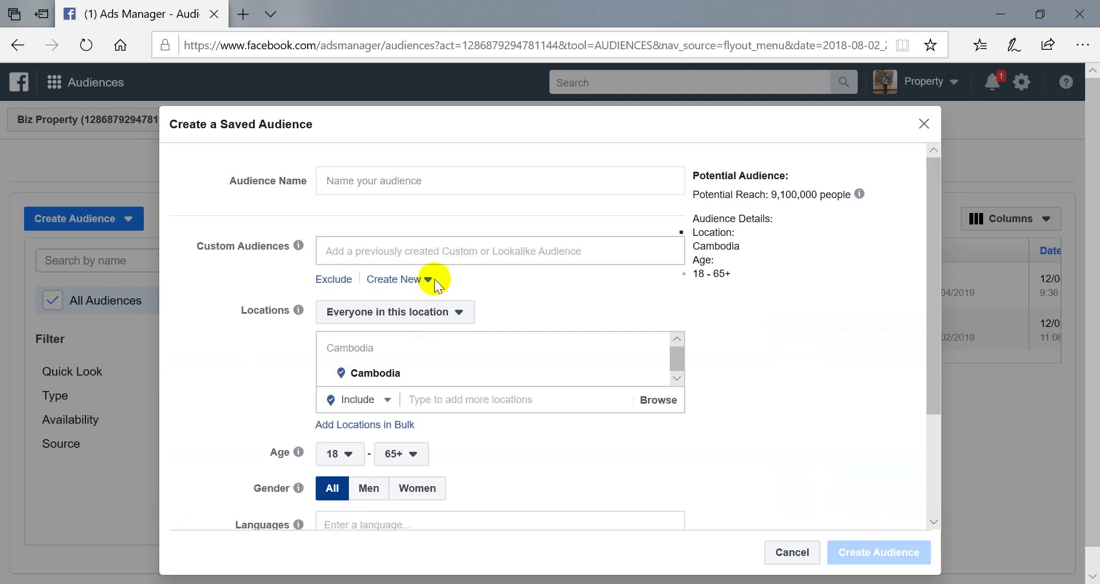
# Step: Name the saved audience 123 and remove Cambodia from its included locations
pyautogui.click(384, 249)
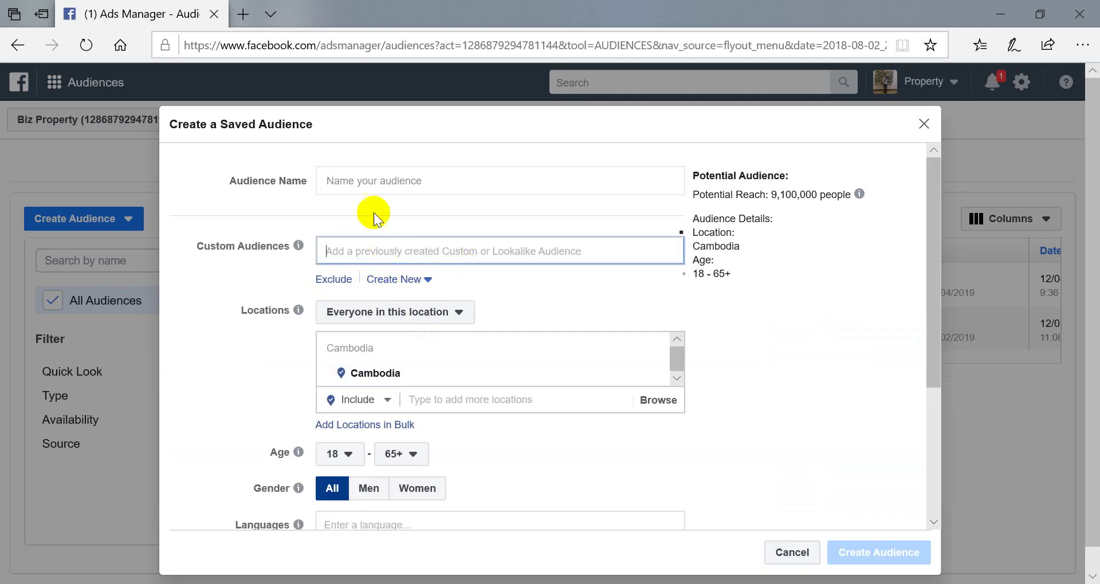
pyautogui.click(395, 182)
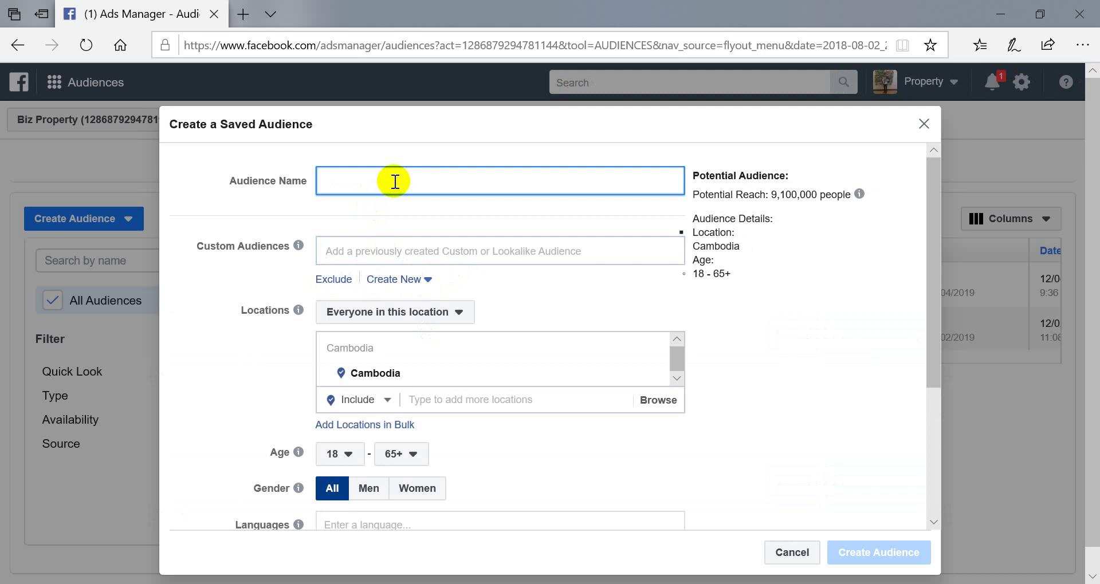
pyautogui.write('125')
pyautogui.scroll(-2, 412, 307)
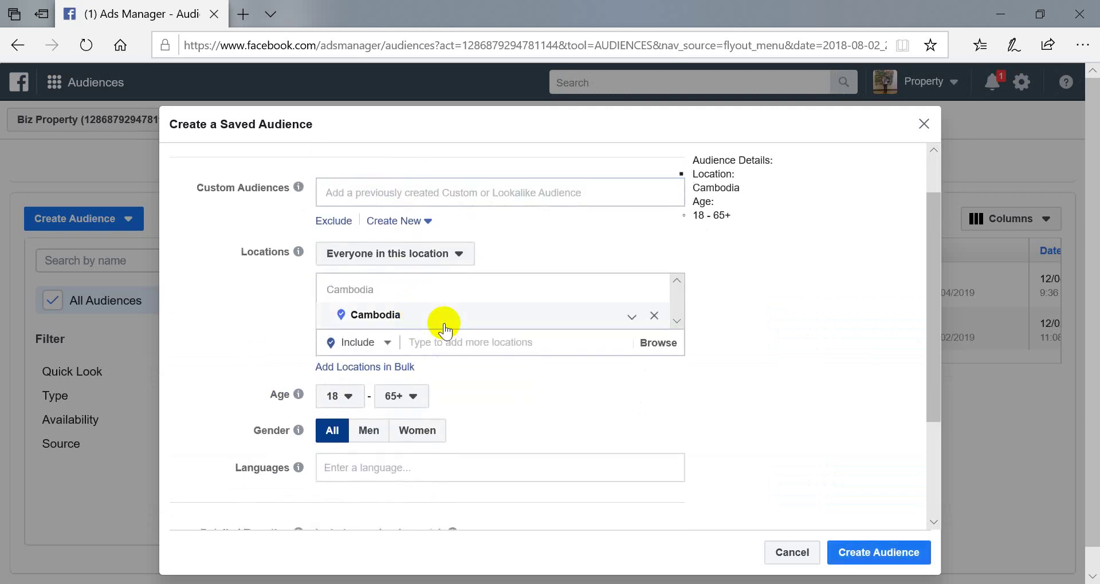
pyautogui.click(653, 309)
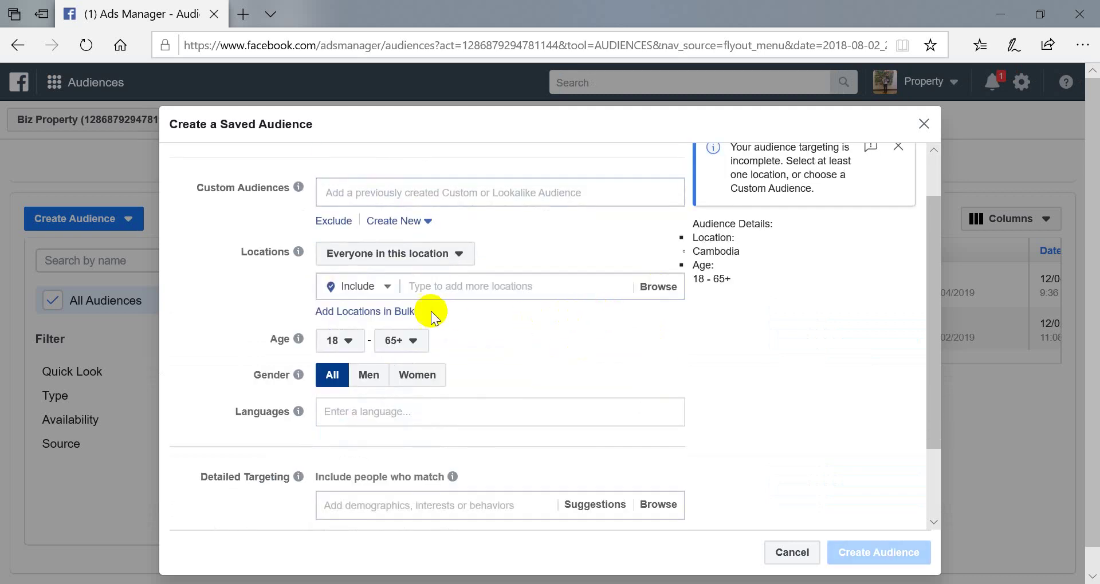
# Step: Search the locations for "phnom" and include the state Phnom Penh, Cambodia in the audience
pyautogui.click(437, 291)
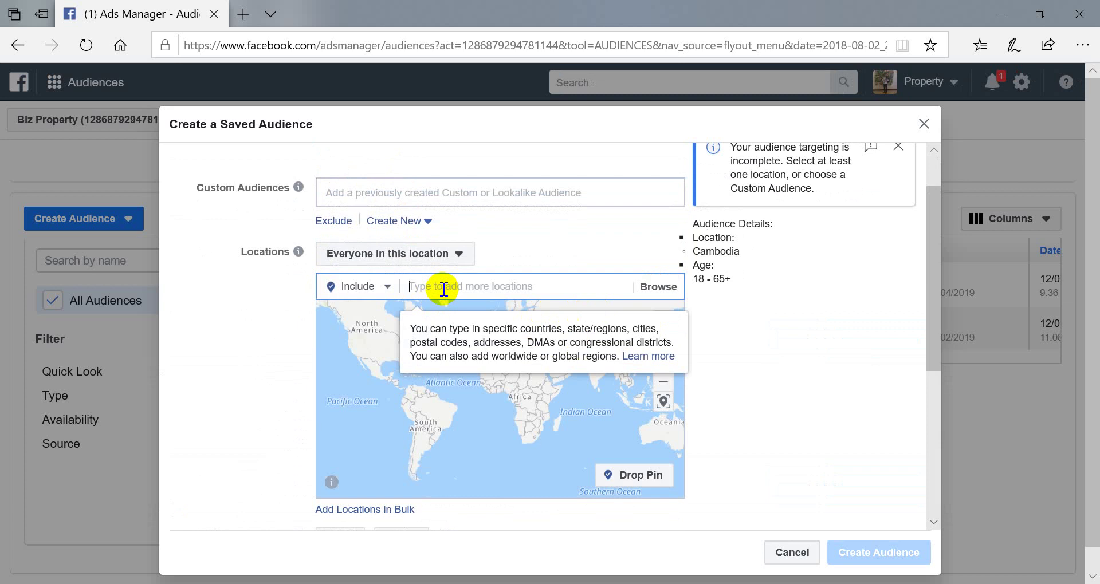
pyautogui.write('pbh')
pyautogui.press('BackSpace')
pyautogui.press('BackSpace')
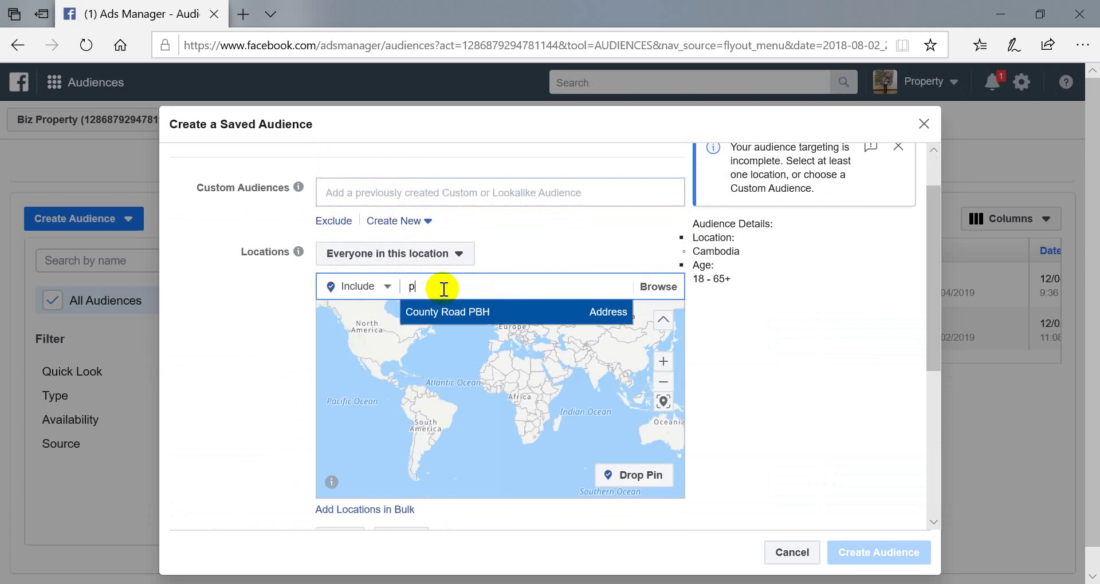
pyautogui.write('hnom')
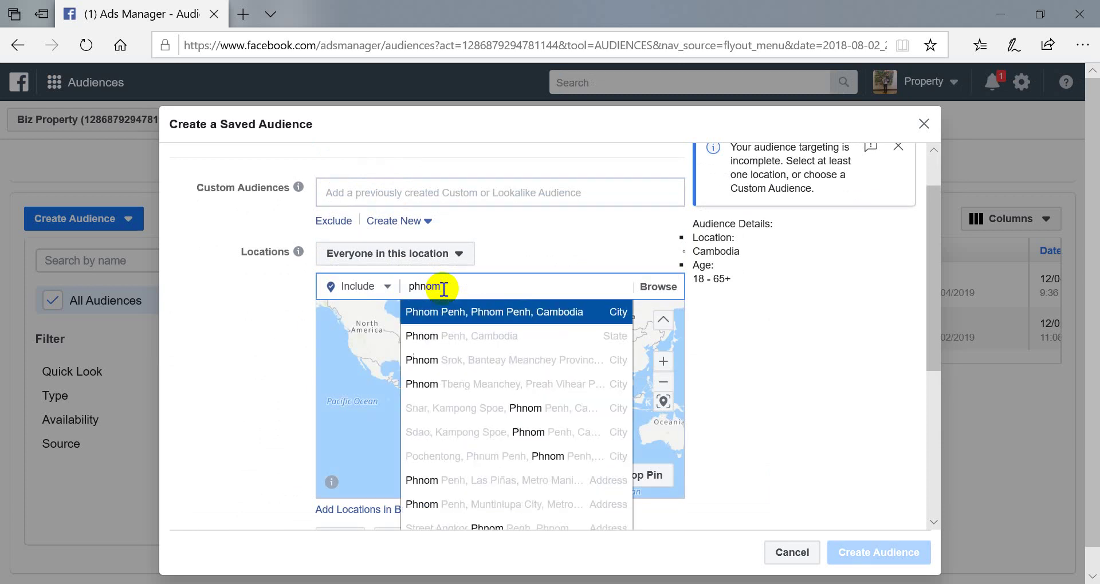
pyautogui.click(490, 336)
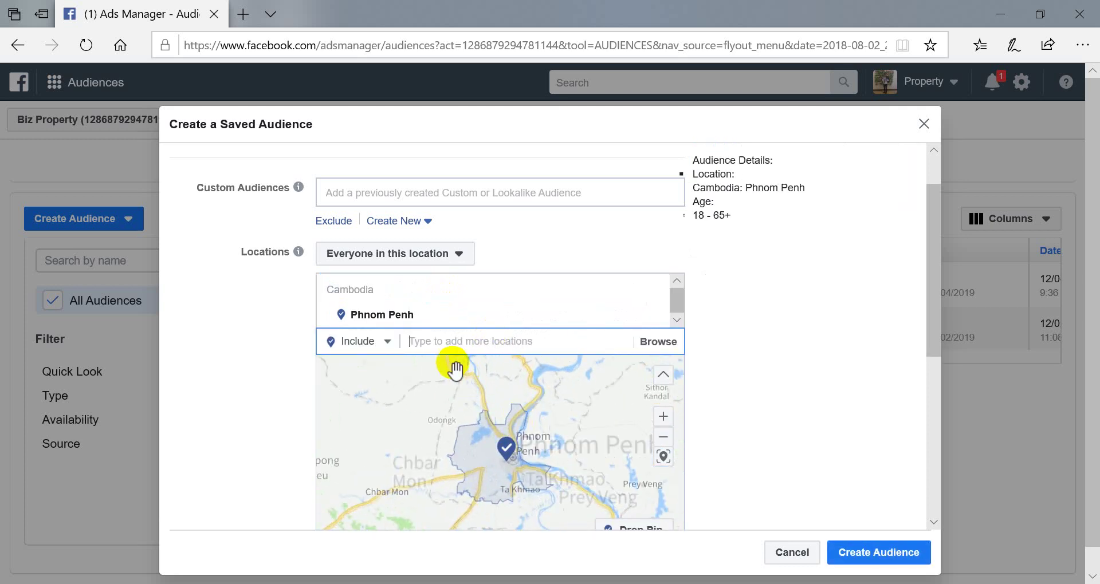
# Step: Search the locations for "kompong cham" and include Kampong Cham Province, Cambodia in the audience
pyautogui.write('k')
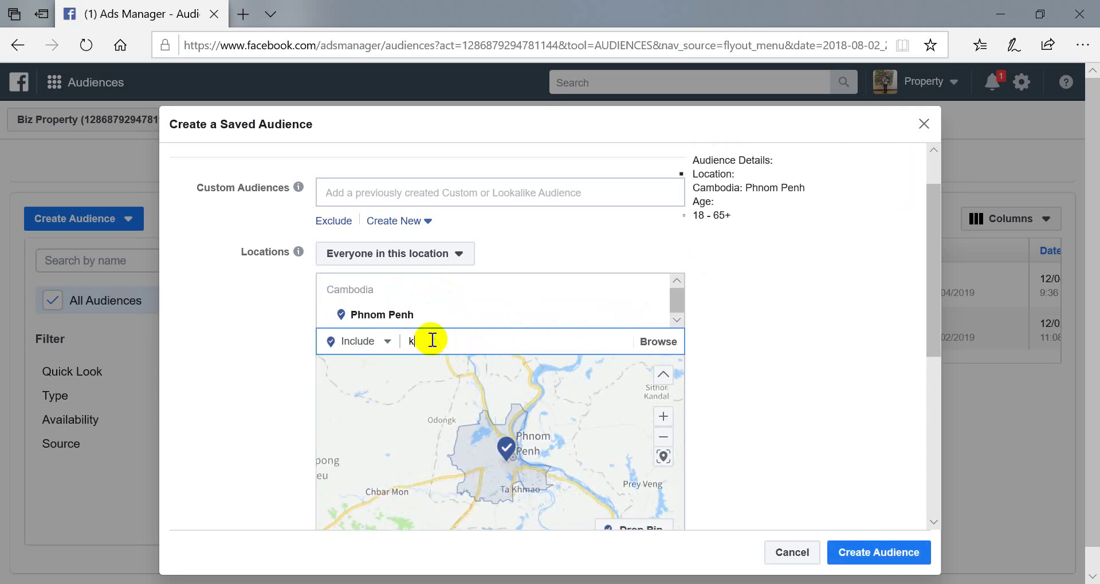
pyautogui.write('opn')
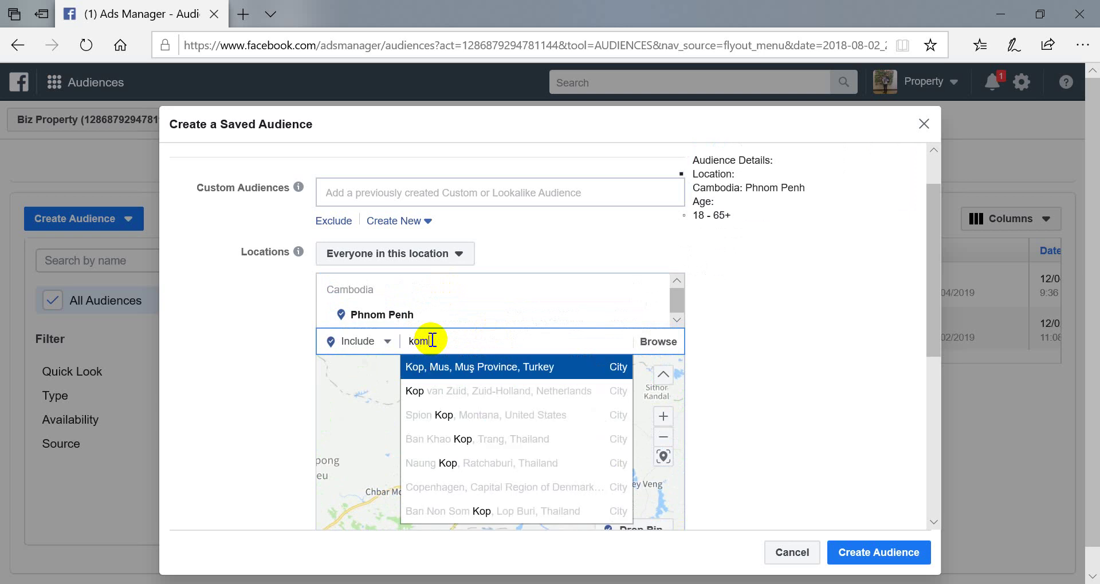
pyautogui.write('pong ch')
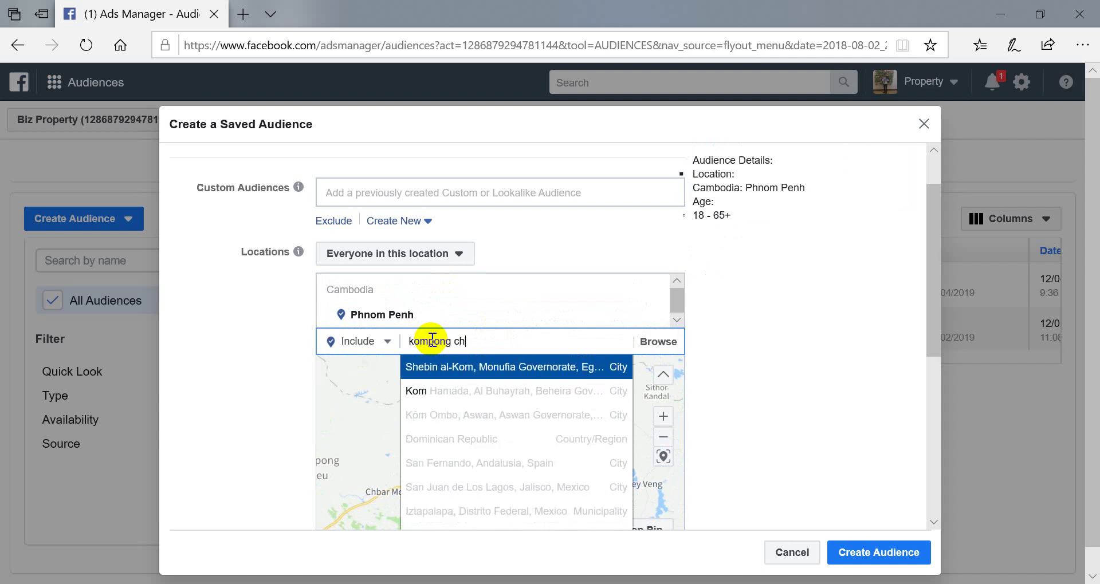
pyautogui.write('am')
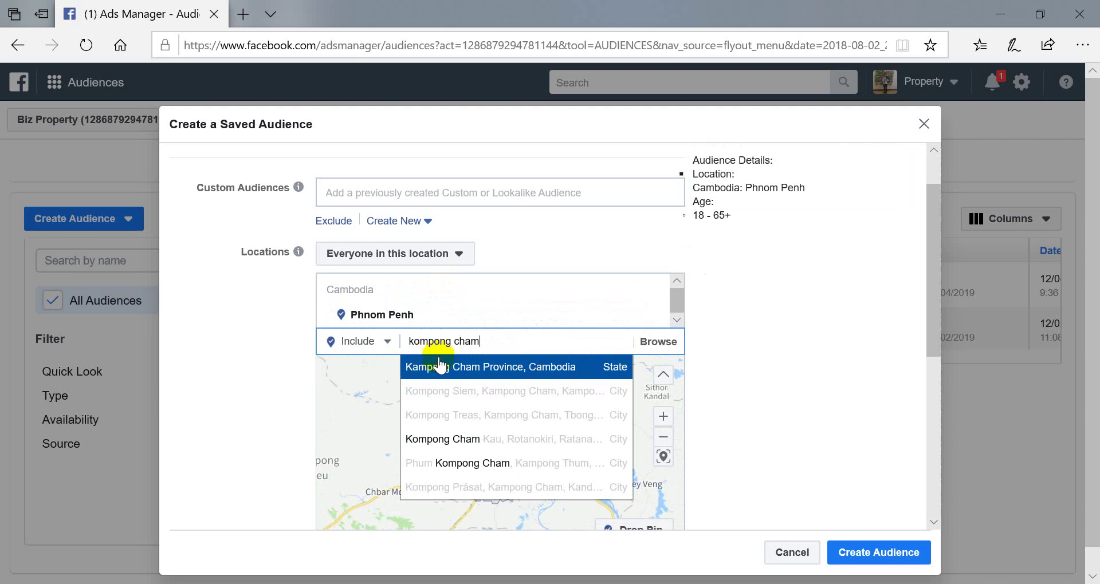
pyautogui.click(445, 368)
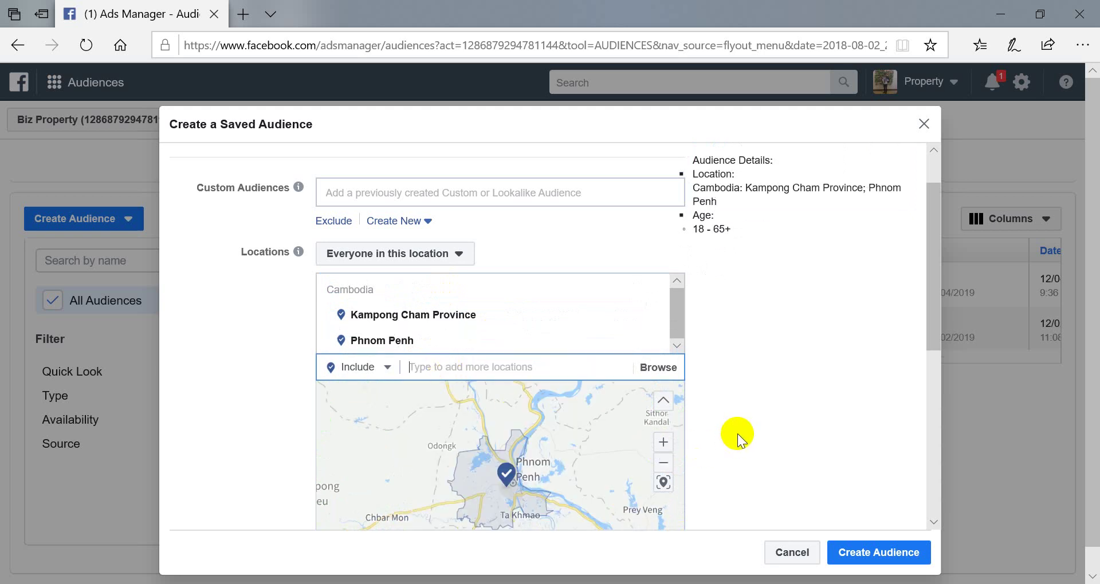
# Step: Include the city Kompong Tralach in Kampong Chhnang Province as a further location and create the saved audience
pyautogui.click(664, 462)
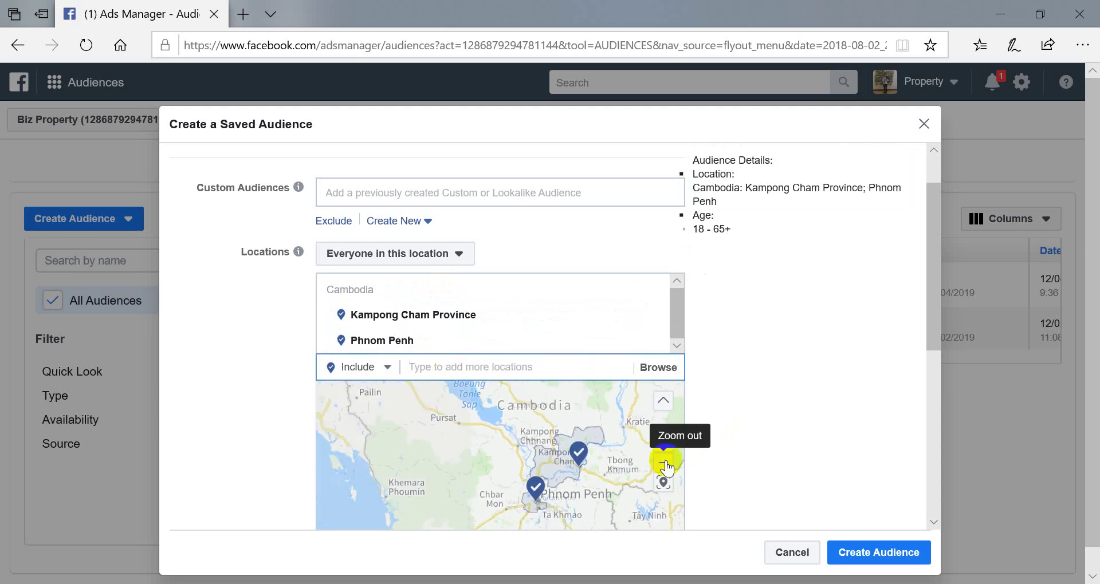
pyautogui.click(440, 368)
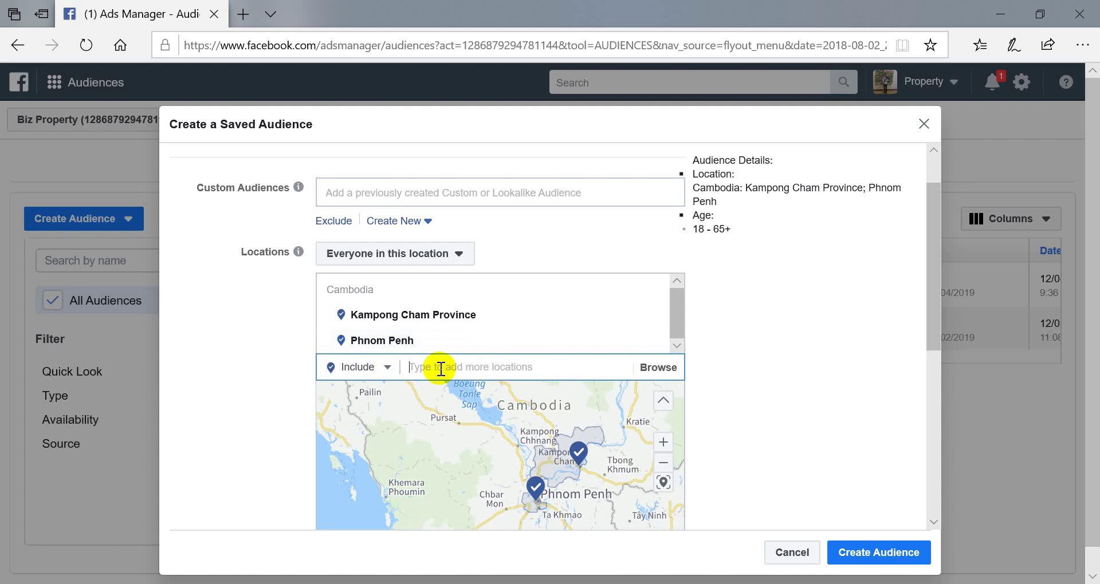
pyautogui.write('kompong chh')
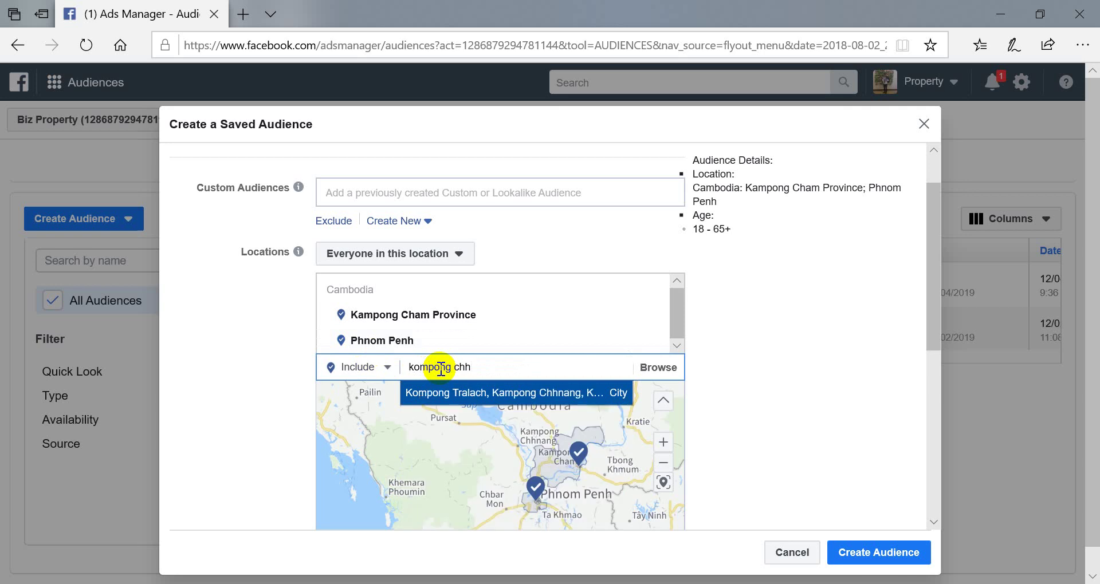
pyautogui.click(480, 393)
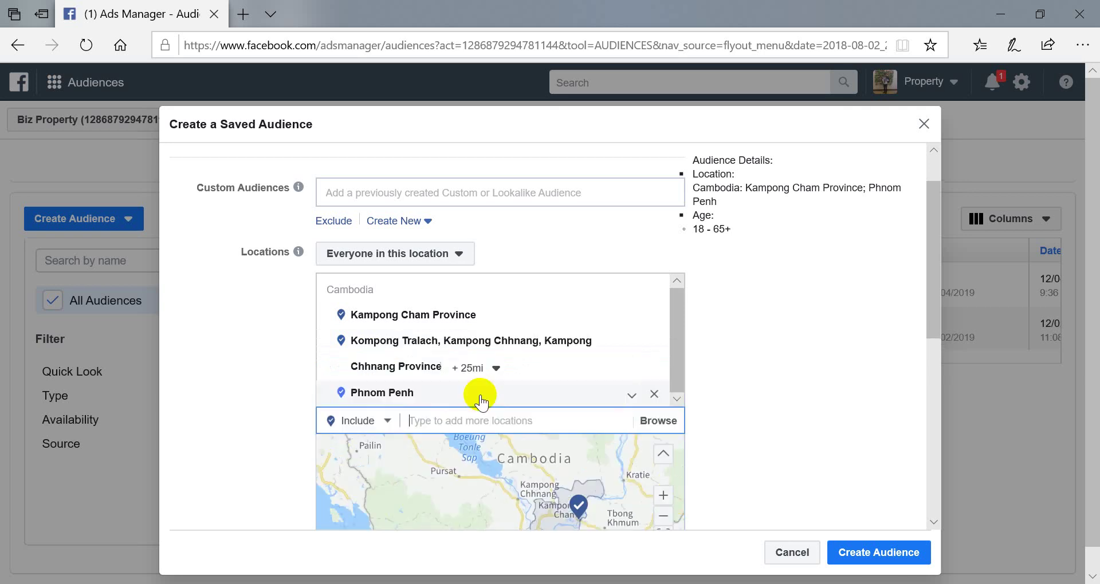
pyautogui.scroll(-1, 694, 413)
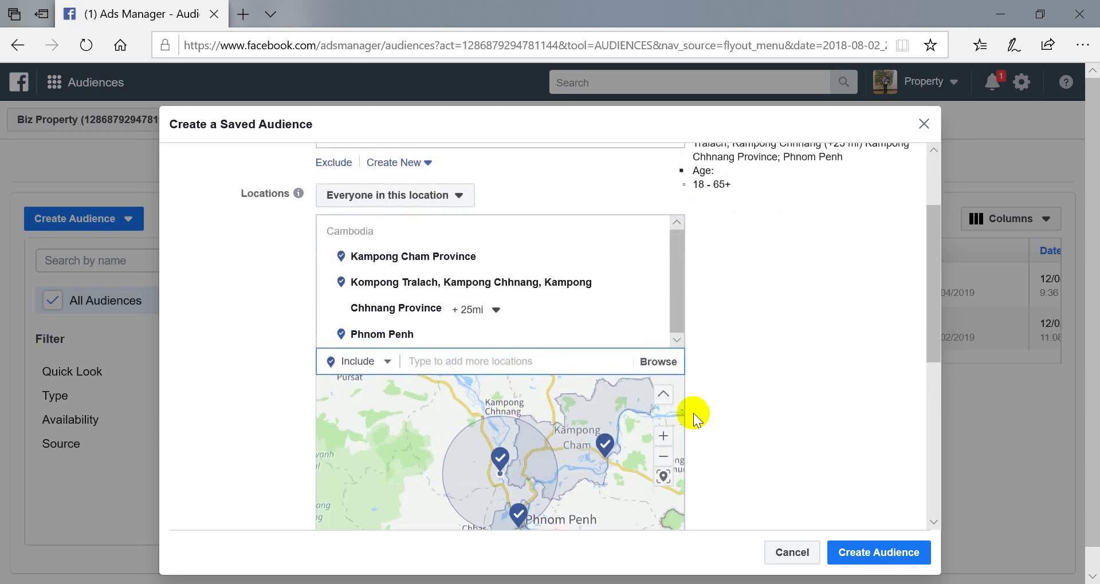
pyautogui.click(842, 549)
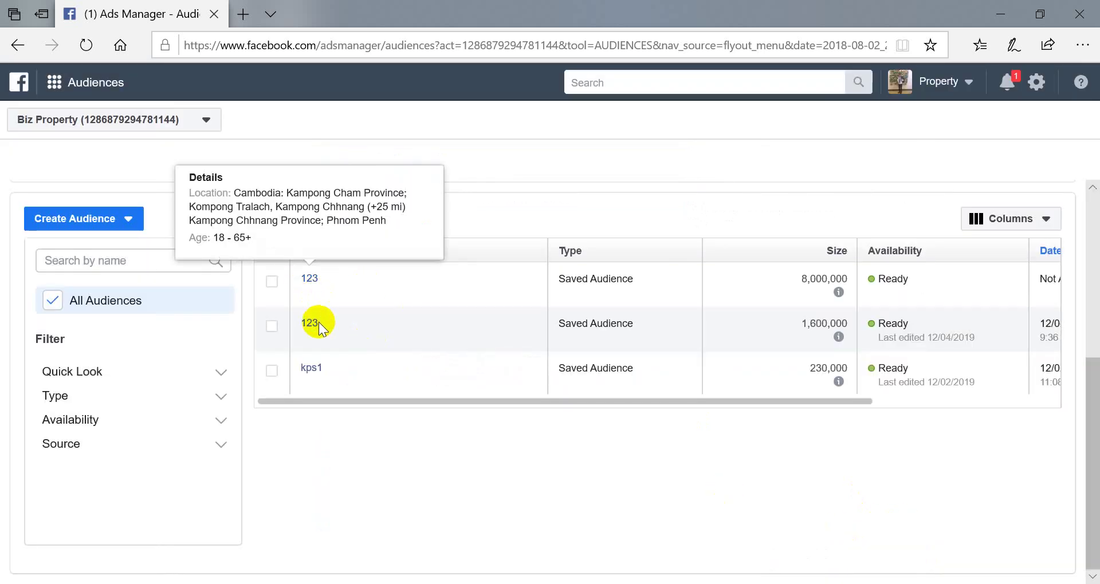
# Step: Go from the audiences list to the campaigns overview and start creating a new campaign
pyautogui.moveTo(305, 295)
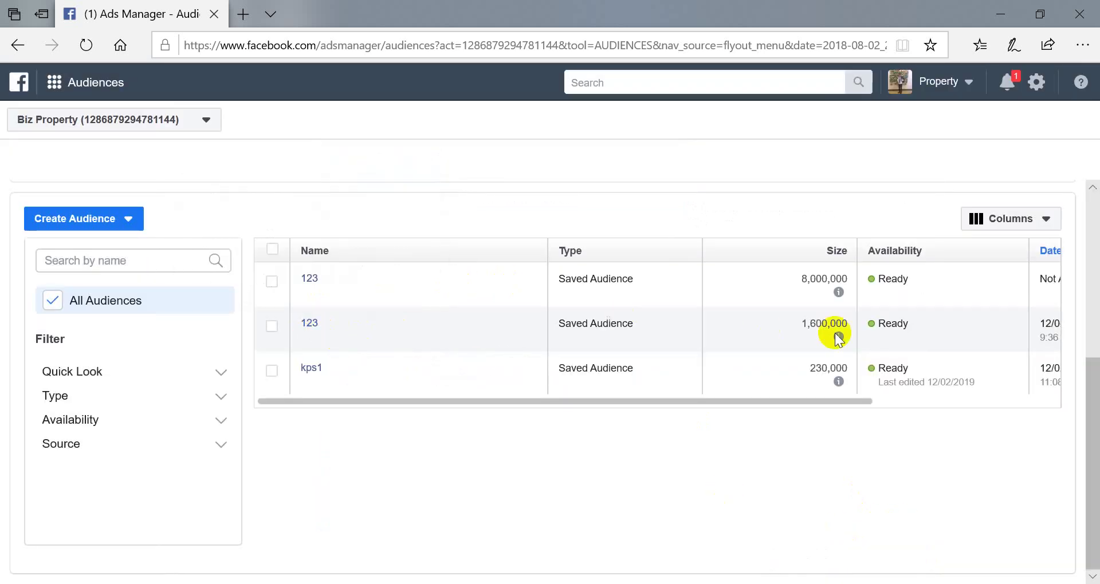
pyautogui.click(273, 282)
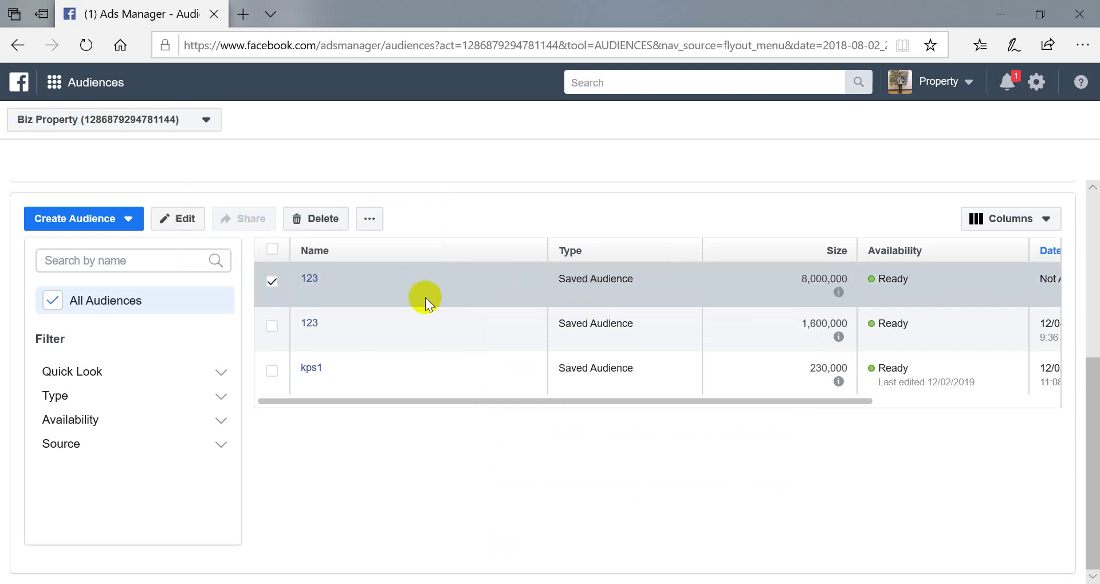
pyautogui.click(54, 82)
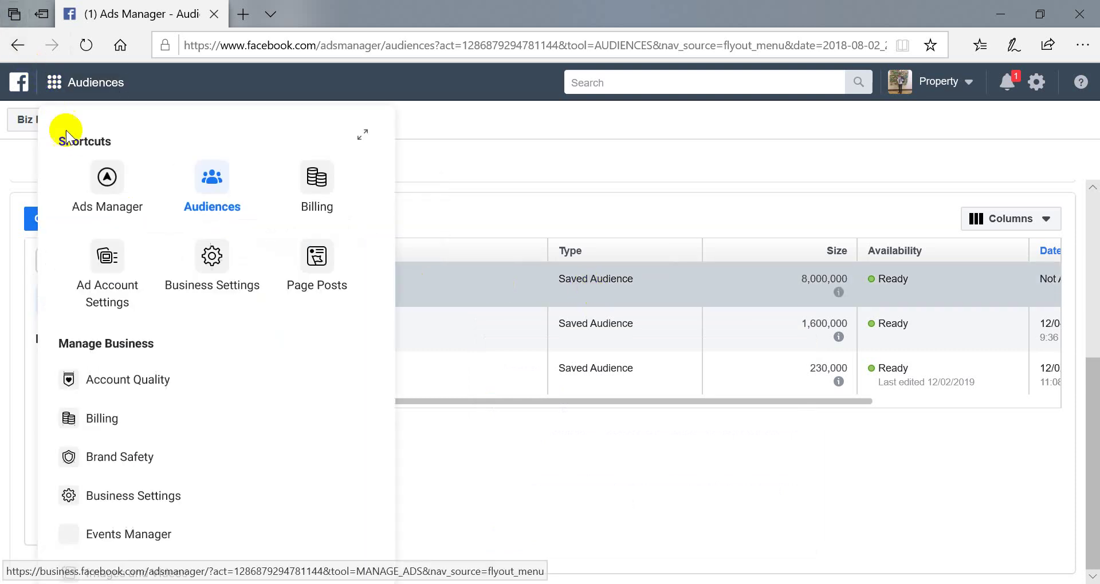
pyautogui.click(117, 184)
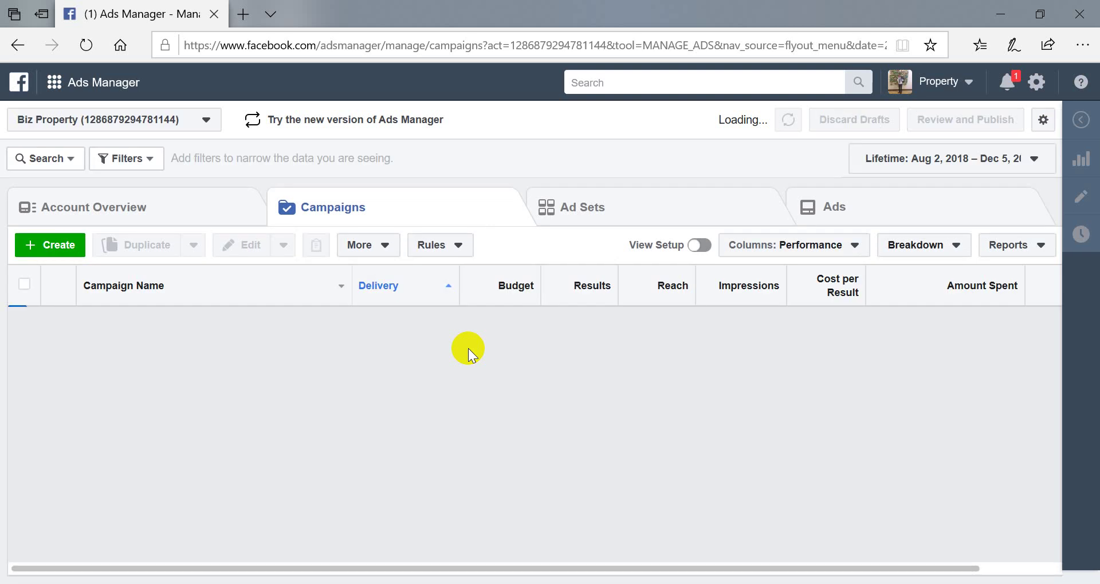
pyautogui.click(50, 239)
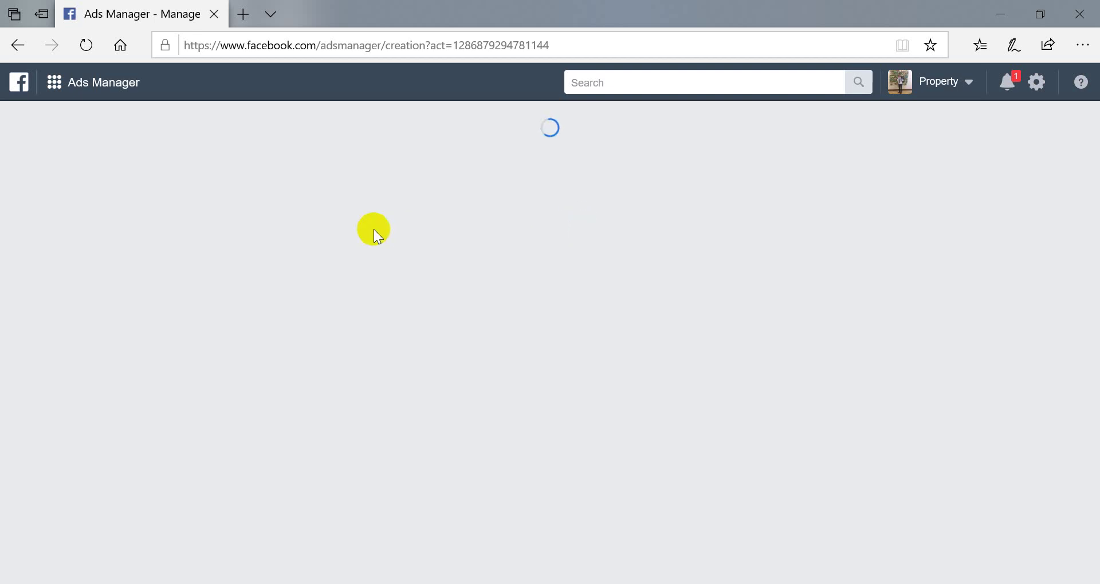
# Step: Choose Messages as the campaign's marketing objective and continue to the ad set settings
pyautogui.scroll(-1, 539, 289)
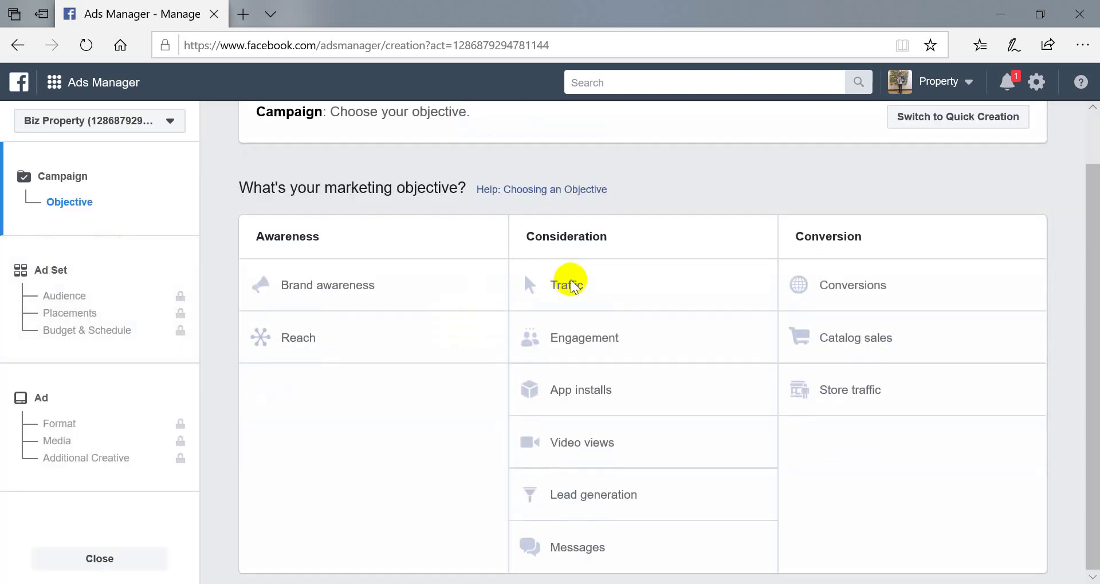
pyautogui.click(567, 545)
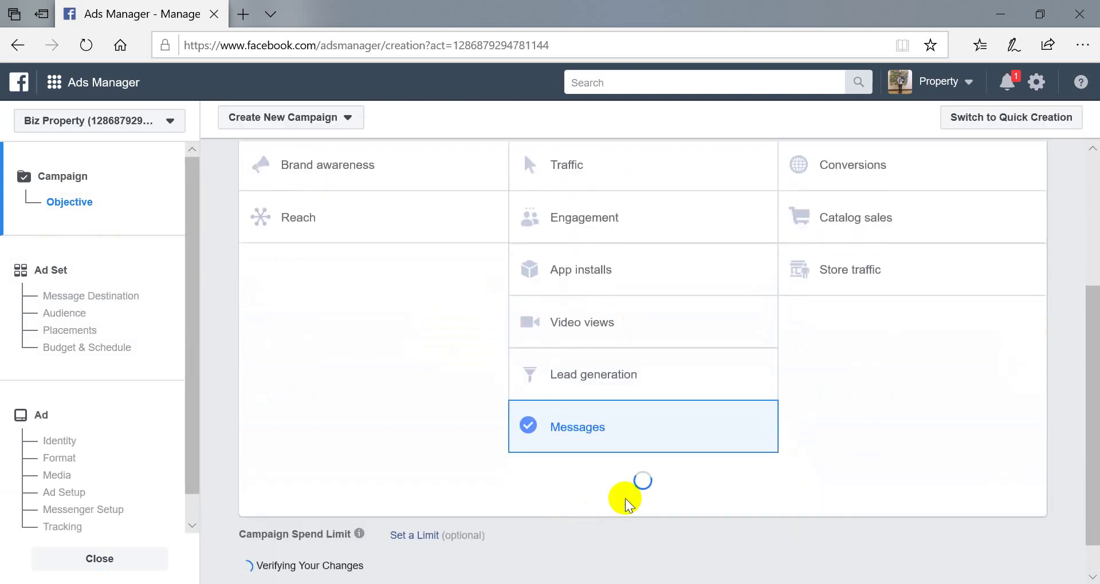
pyautogui.scroll(-7, 630, 491)
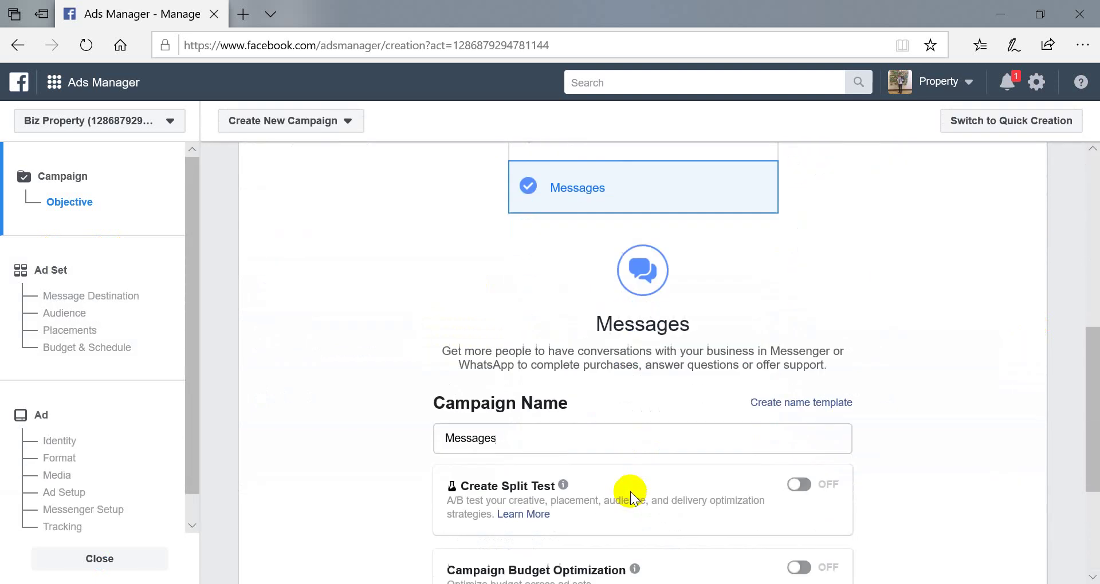
pyautogui.click(651, 453)
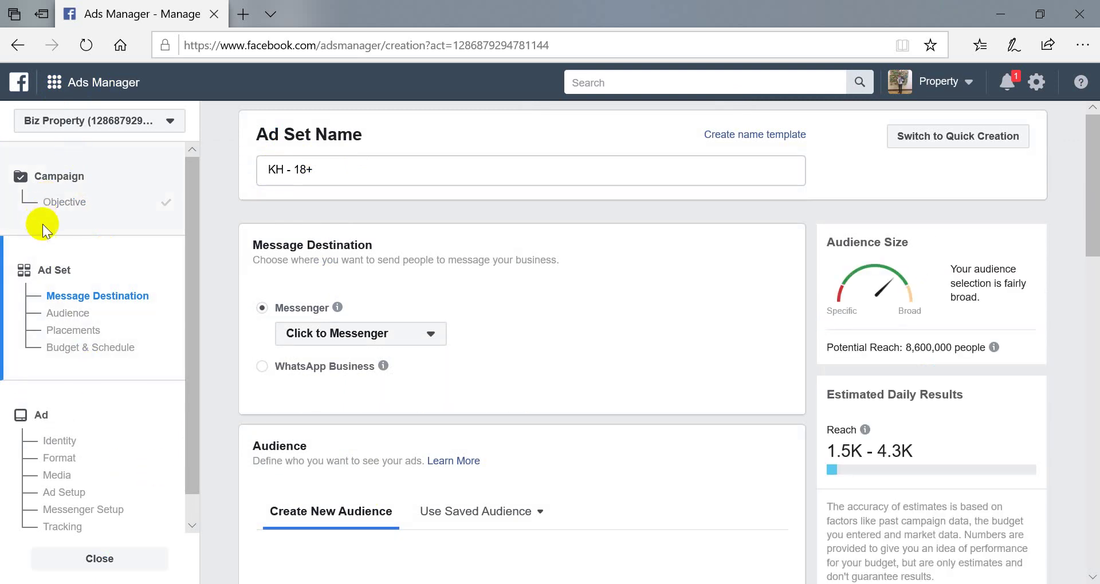
# Step: Apply the saved audience 123 covering Kampong Cham Province, Kompong Tralach and Phnom Penh to the ad set
pyautogui.click(70, 313)
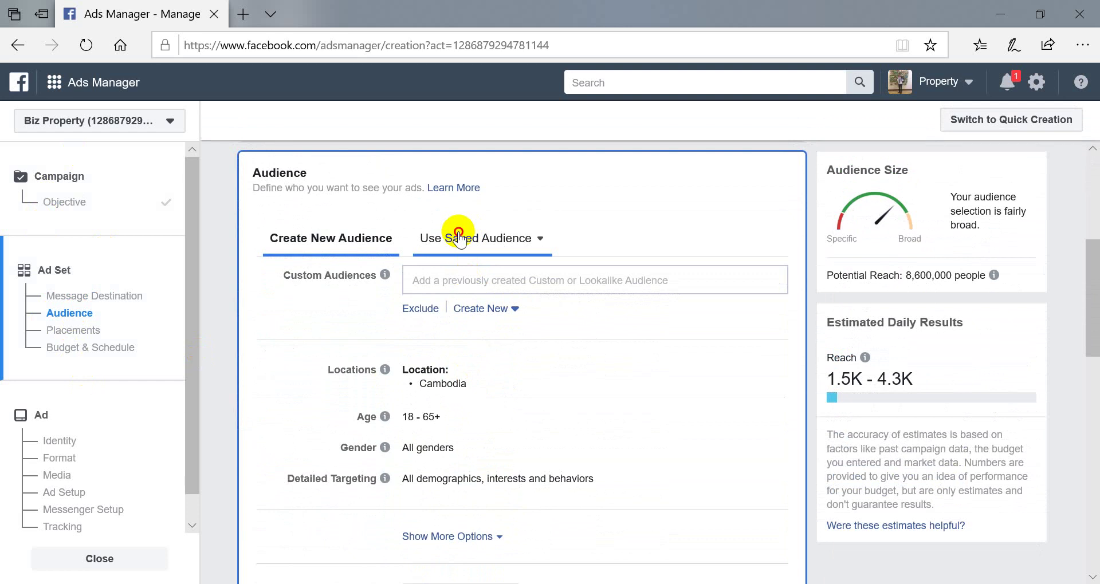
pyautogui.click(458, 238)
pyautogui.moveTo(449, 323)
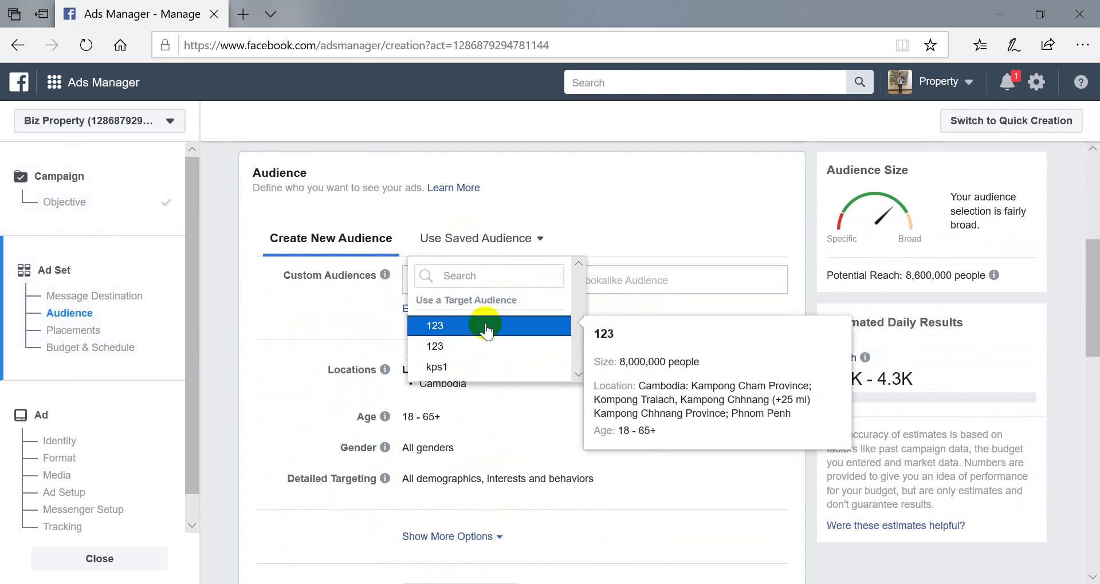
pyautogui.click(426, 325)
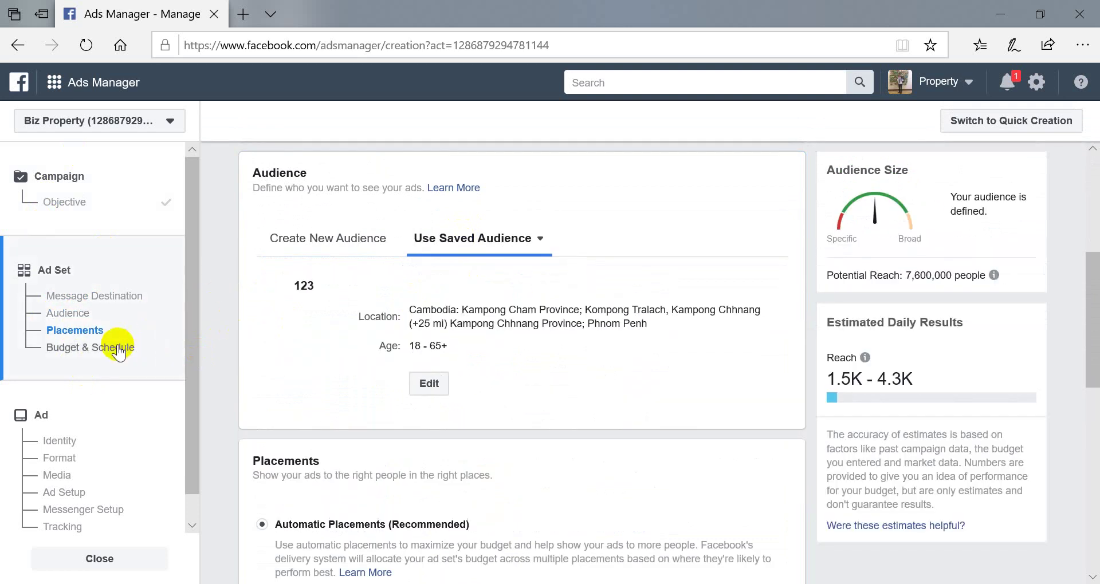
# Step: Switch the ad set to manually edited placements and exclude the Instagram platform
pyautogui.scroll(-2, 308, 335)
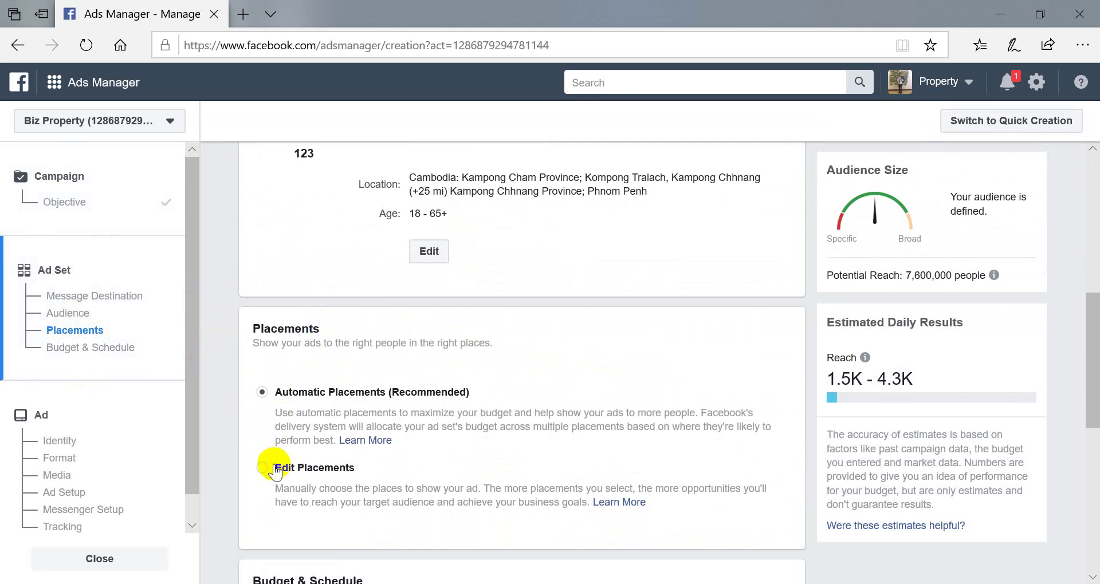
pyautogui.click(257, 468)
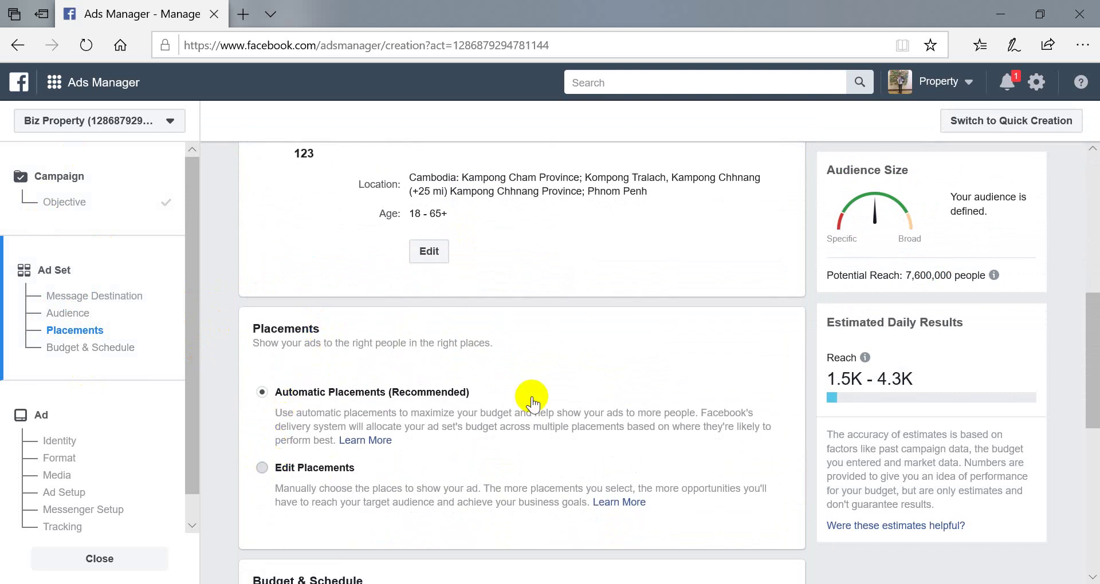
pyautogui.scroll(-4, 532, 401)
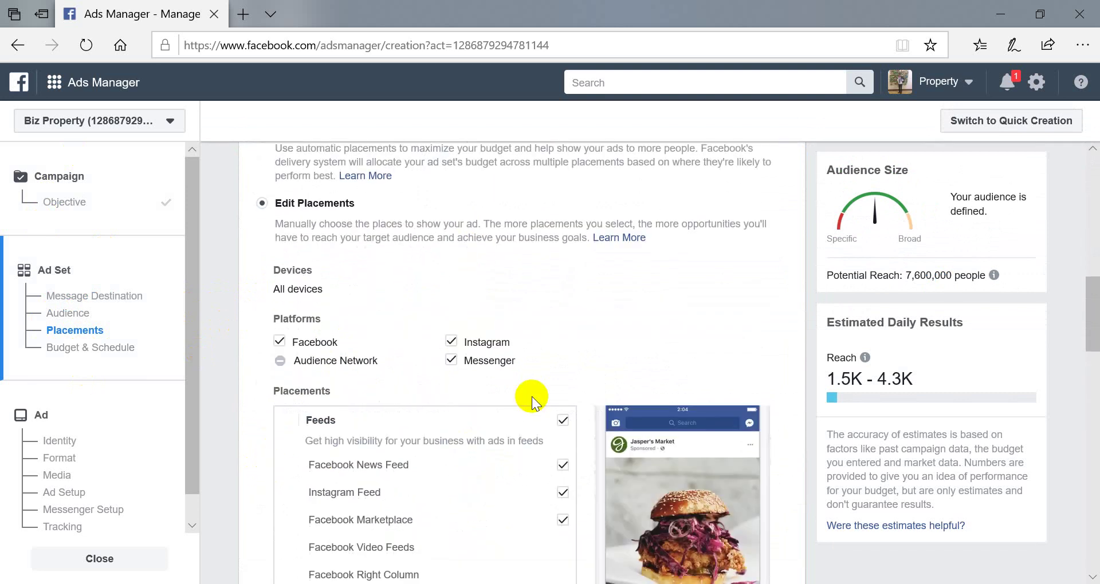
pyautogui.click(452, 344)
# Step: Exclude Facebook Marketplace, Facebook Stories and Messenger Stories from the ad set's placements
pyautogui.scroll(-3, 476, 344)
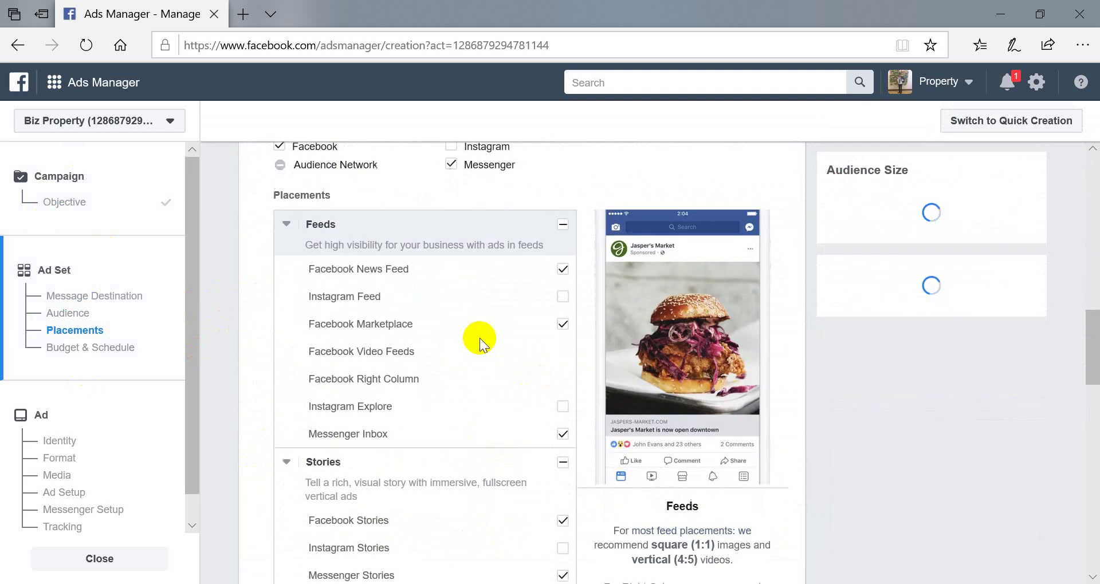
pyautogui.click(561, 324)
pyautogui.scroll(-2, 561, 327)
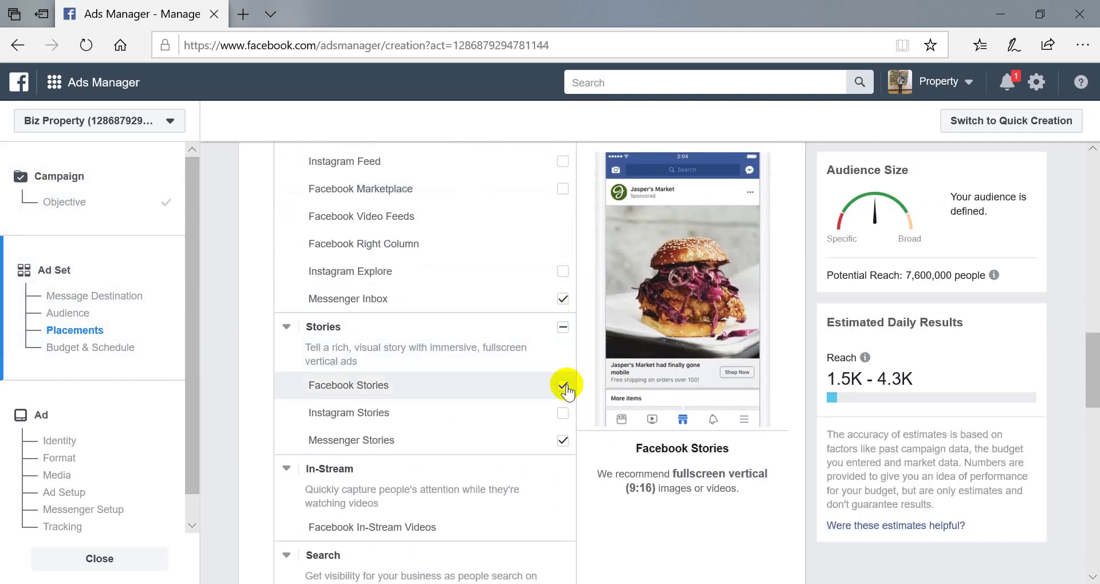
pyautogui.click(563, 386)
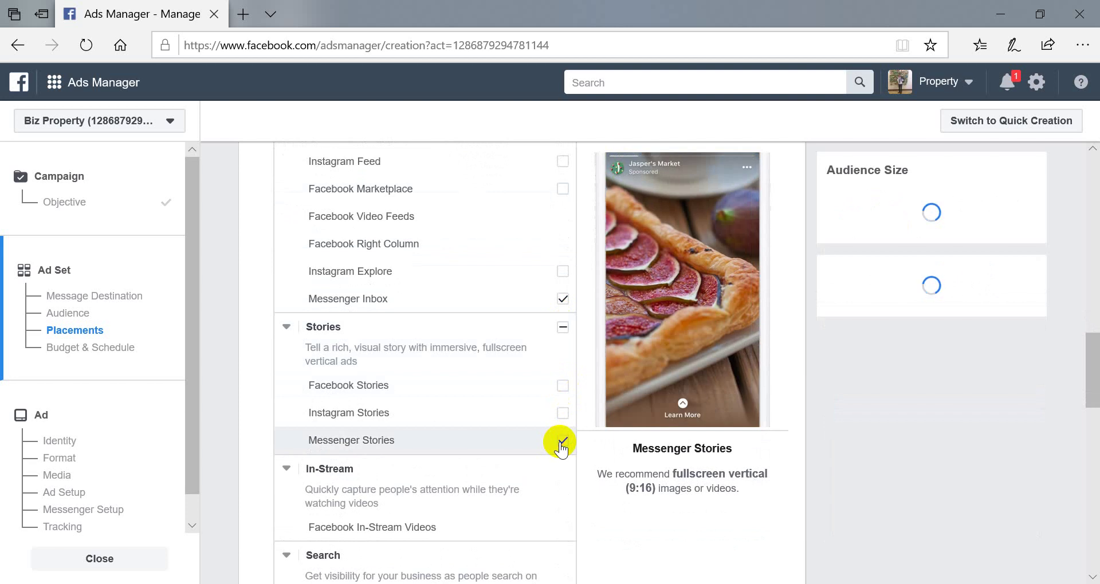
pyautogui.scroll(2, 560, 444)
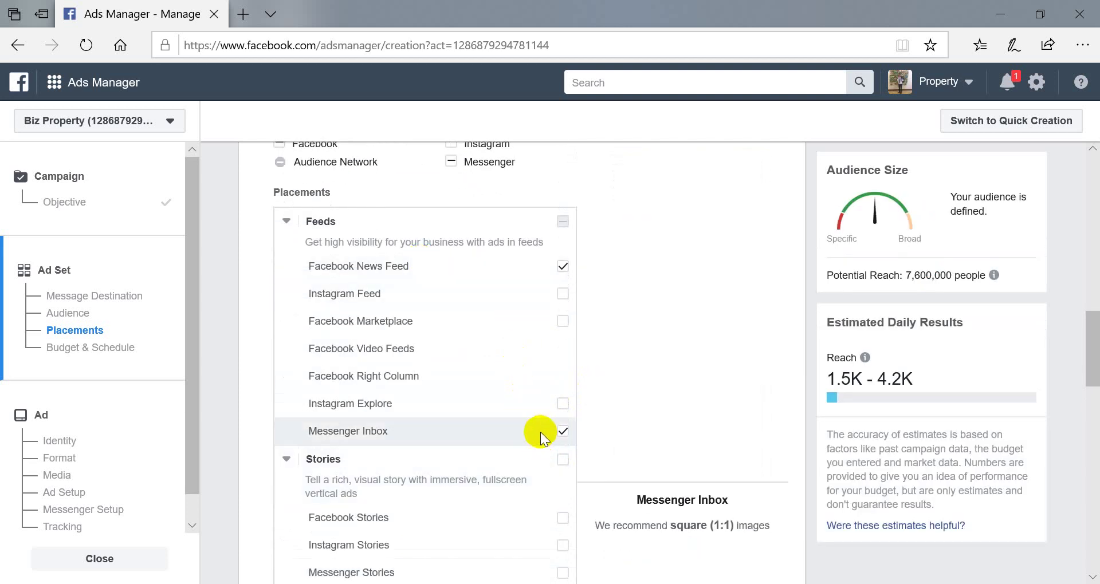
# Step: Switch the budget type to Lifetime Budget, return it to Daily Budget, and continue to the ad settings
pyautogui.scroll(-15, 539, 413)
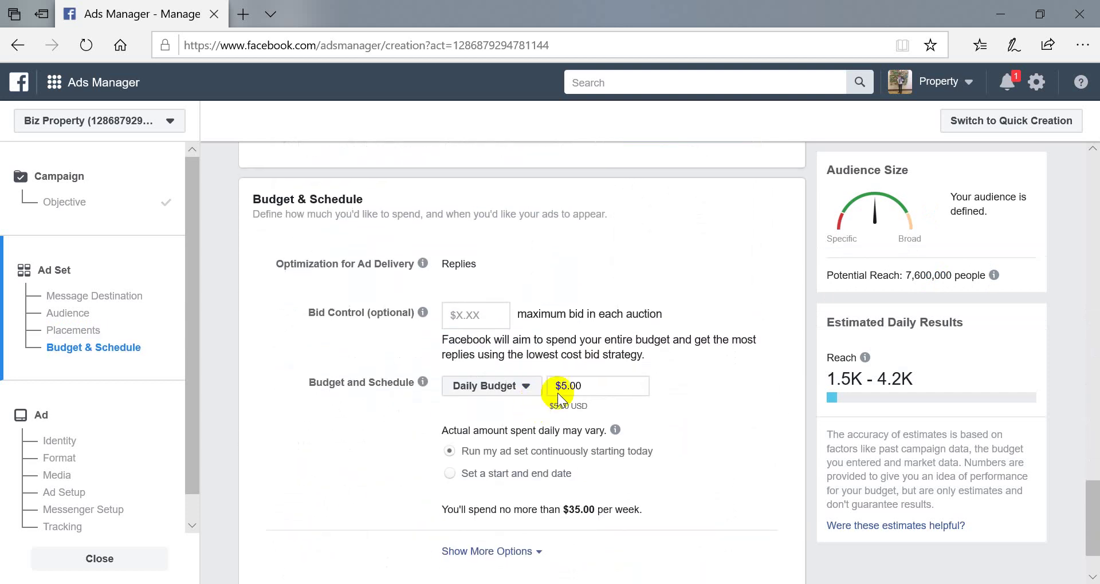
pyautogui.click(484, 389)
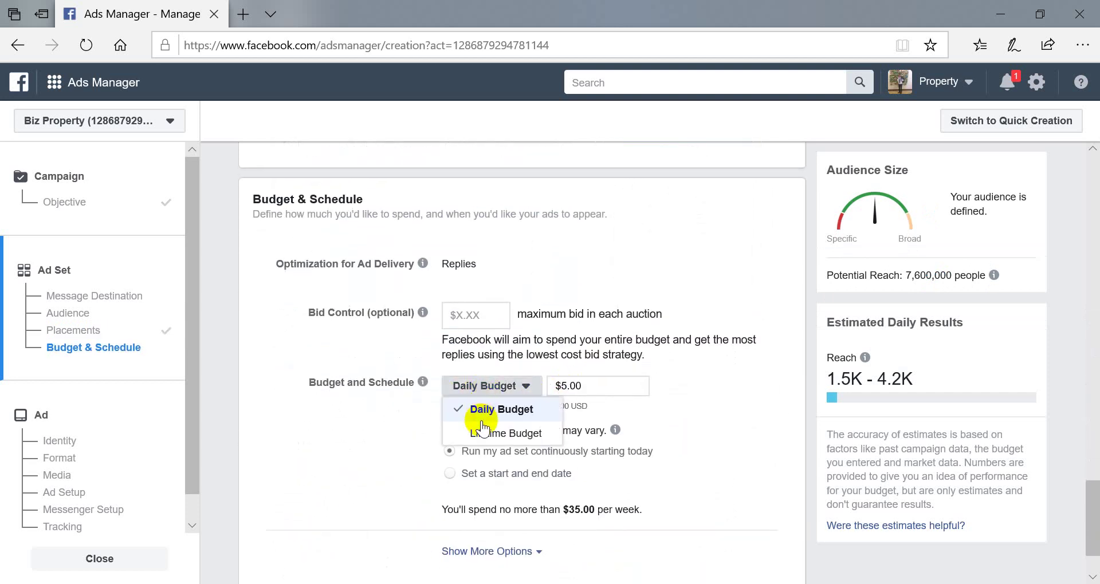
pyautogui.click(536, 431)
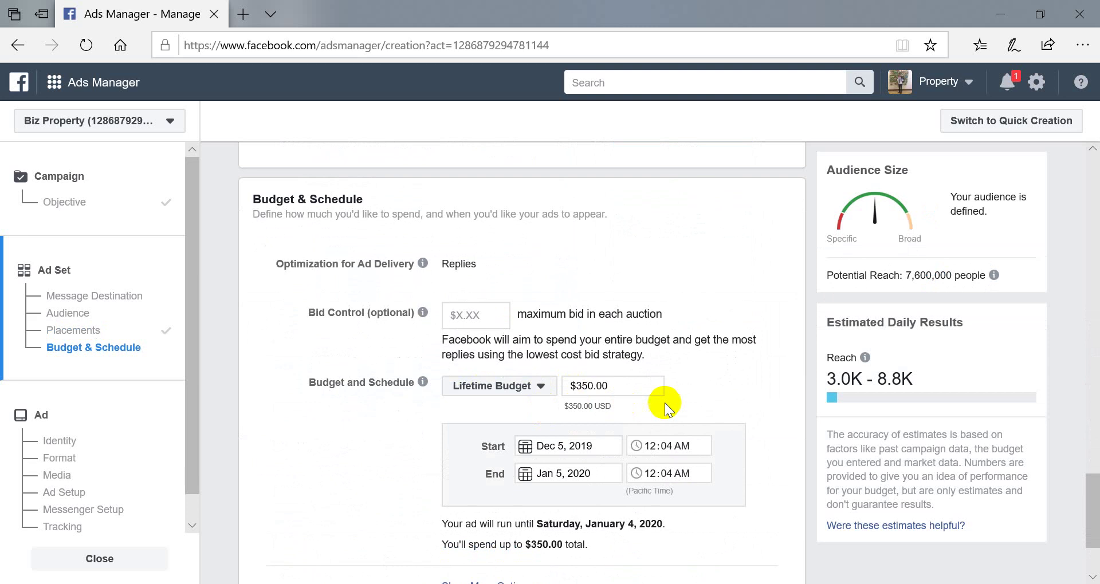
pyautogui.click(540, 389)
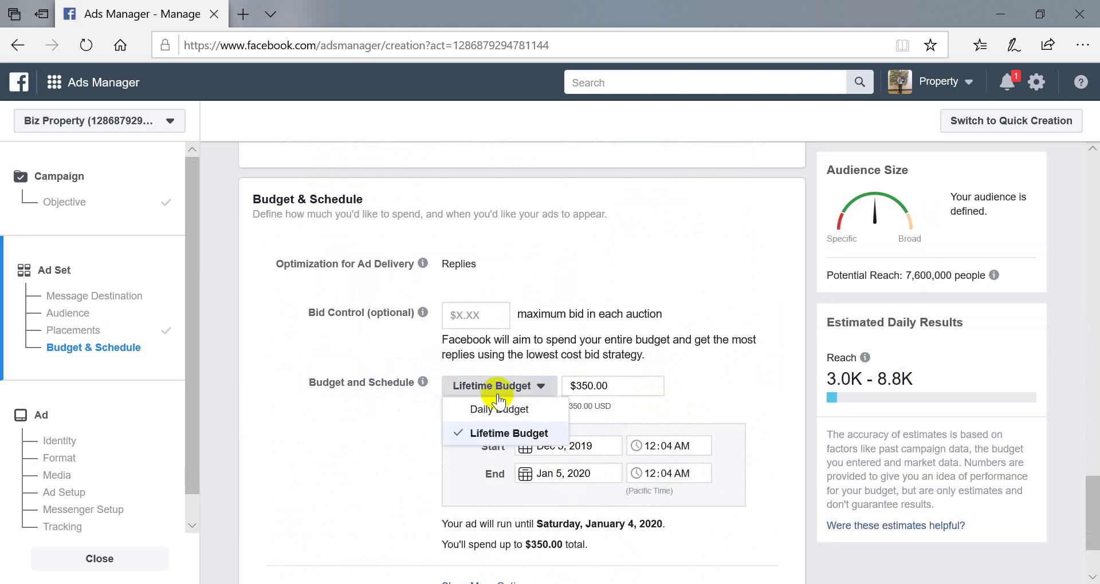
pyautogui.click(549, 406)
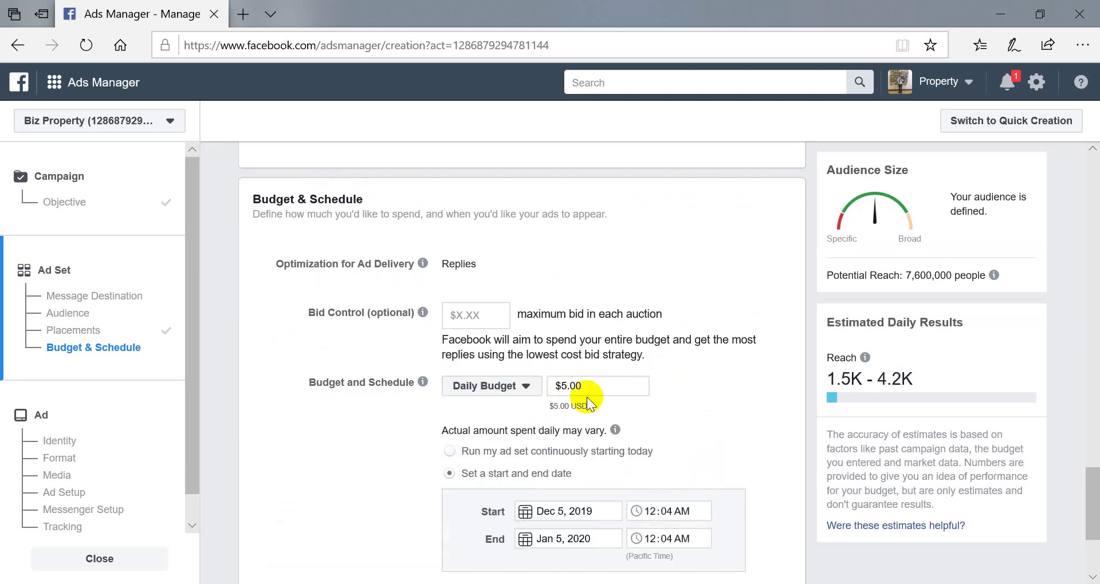
pyautogui.scroll(-3, 585, 404)
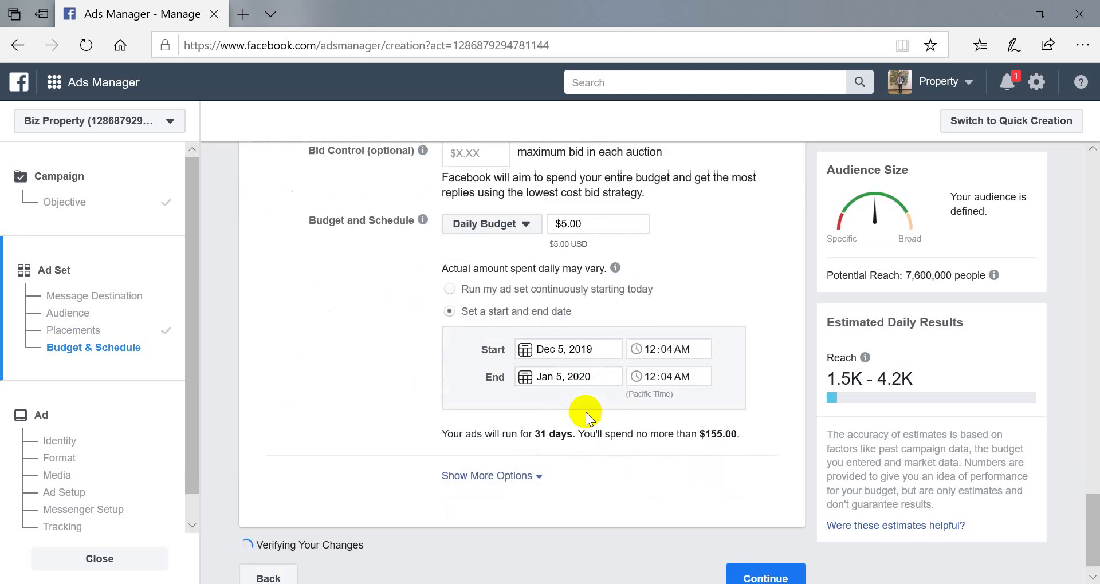
pyautogui.click(755, 558)
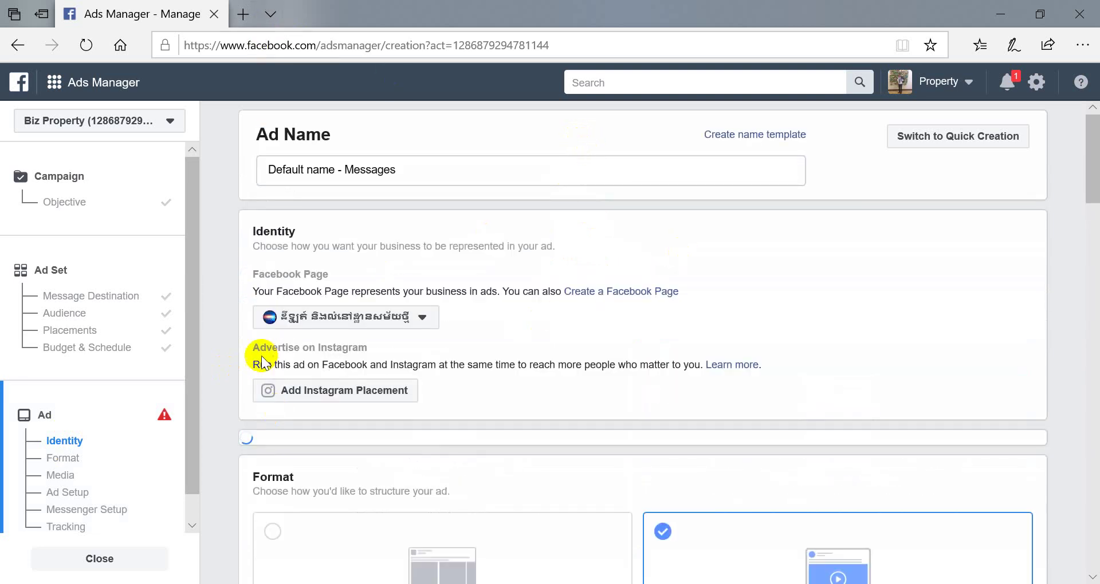
# Step: Keep the current Facebook Page as the ad's identity and set the ad to use an existing post
pyautogui.click(378, 321)
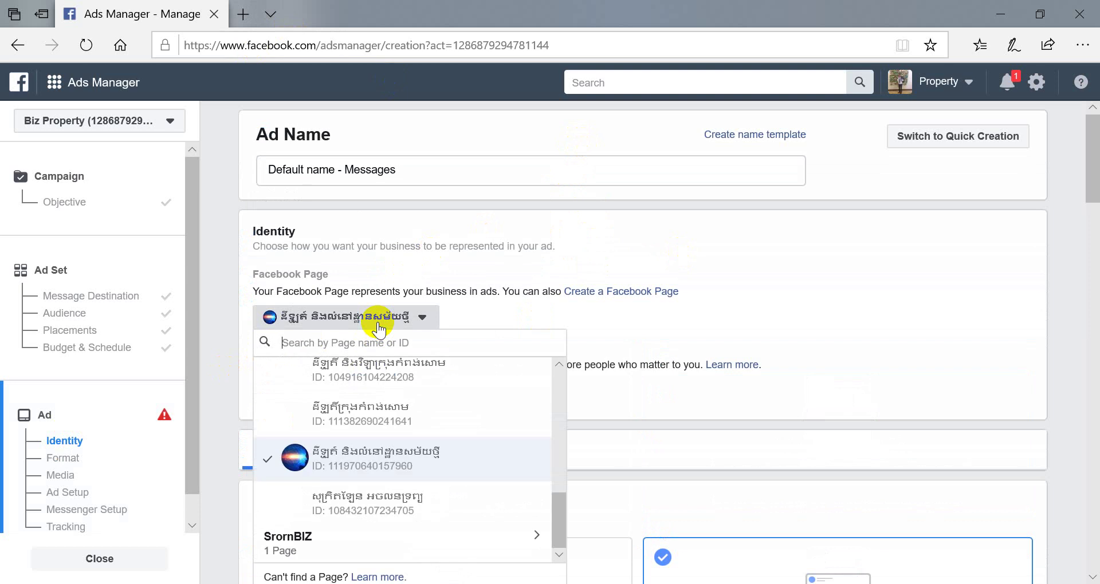
pyautogui.click(364, 322)
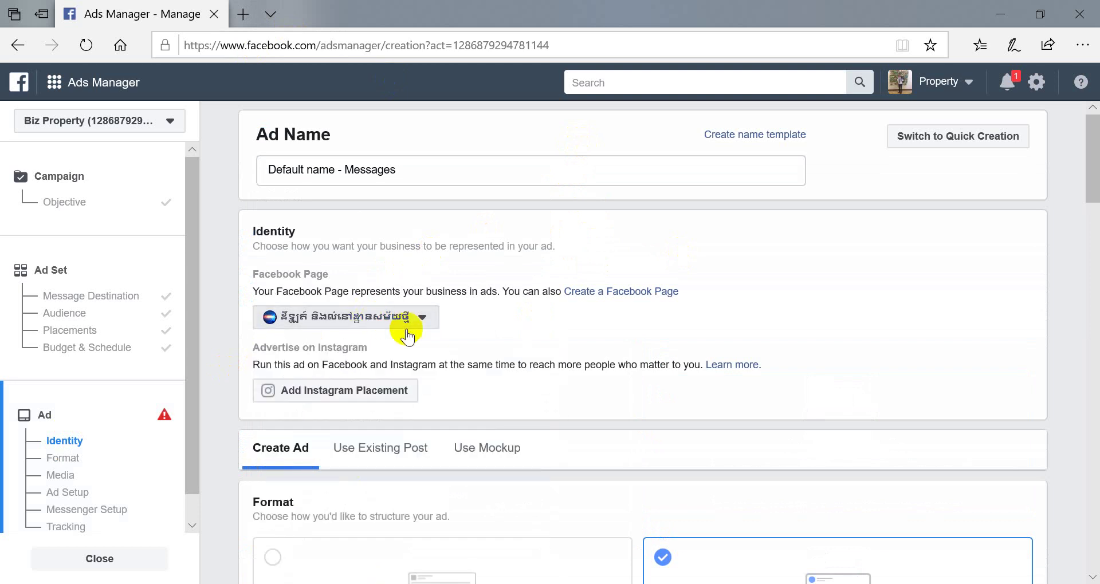
pyautogui.scroll(-1, 401, 355)
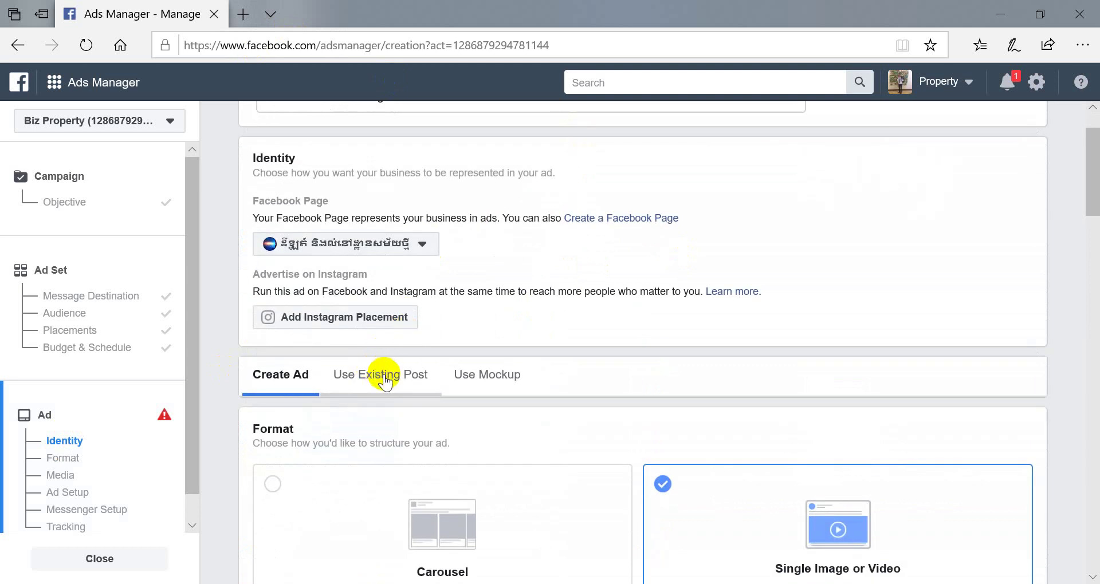
pyautogui.click(383, 378)
pyautogui.scroll(-3, 401, 389)
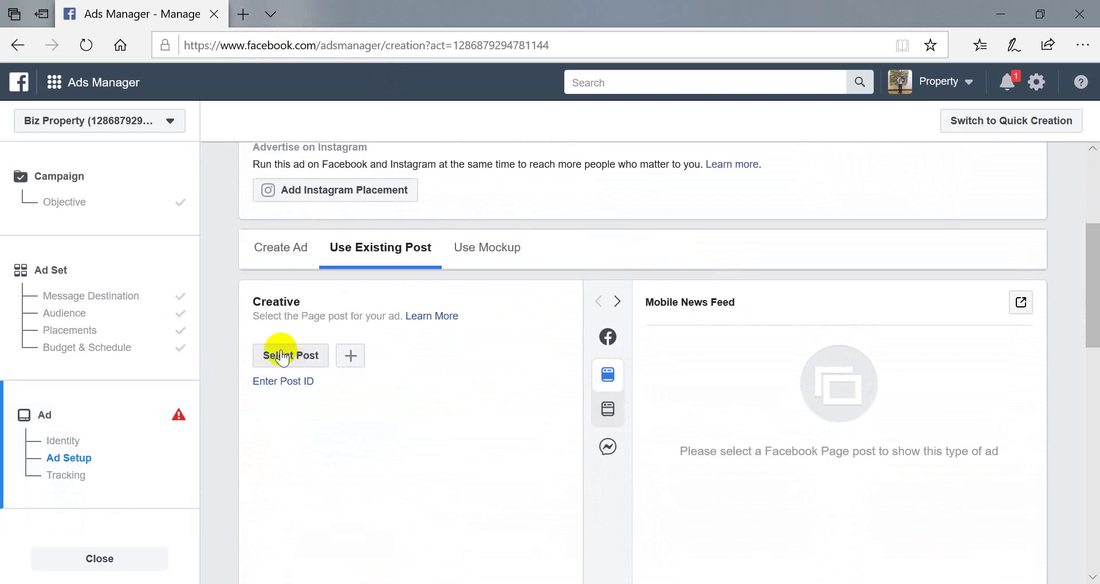
# Step: Select the Page post created Dec 4, 2019 as the ad creative and check its call to action setting
pyautogui.click(282, 357)
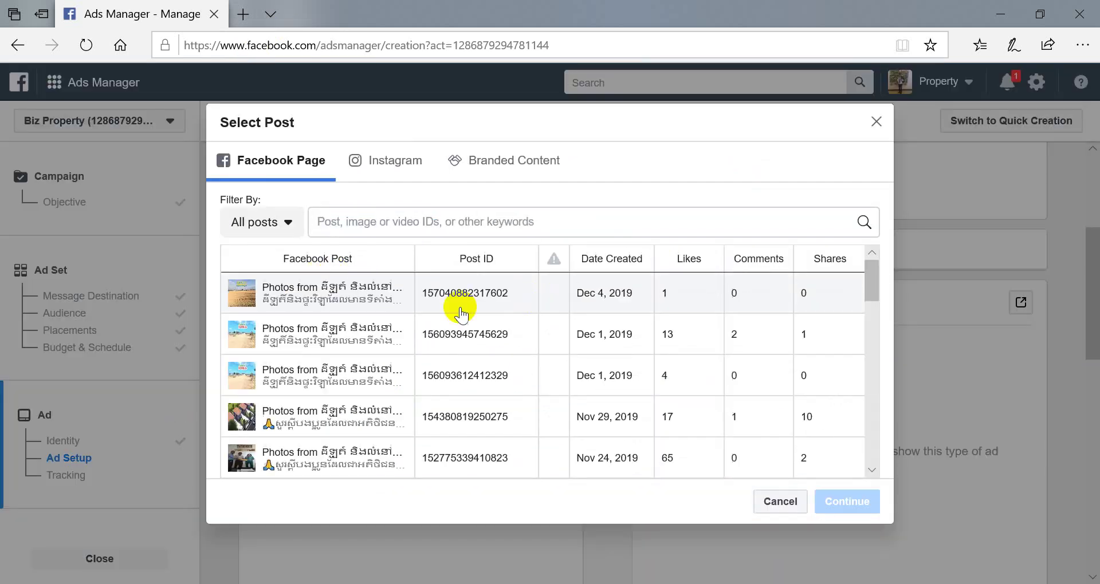
pyautogui.click(508, 309)
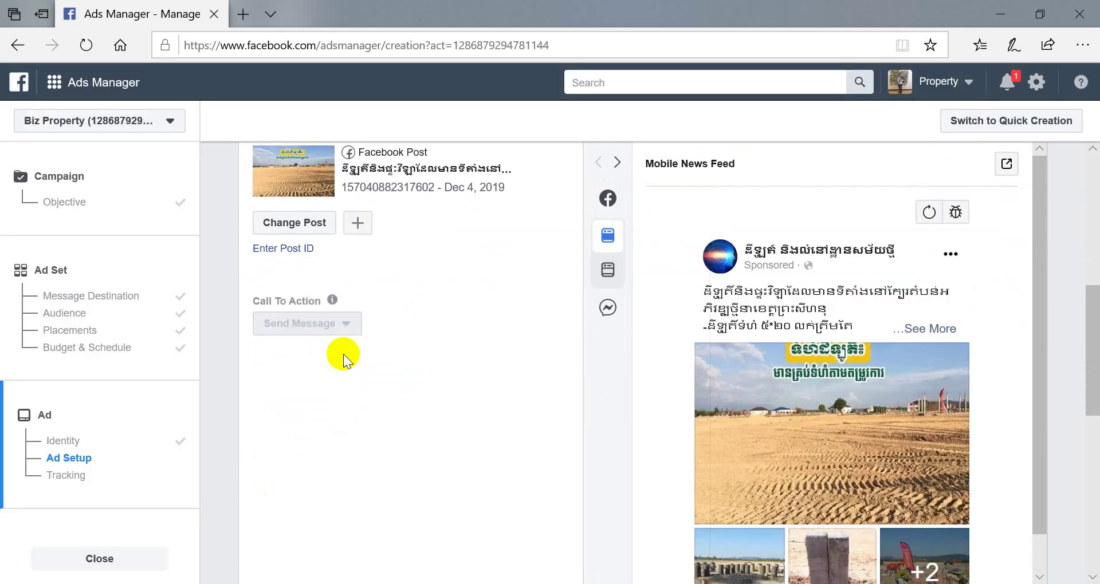
pyautogui.moveTo(315, 322)
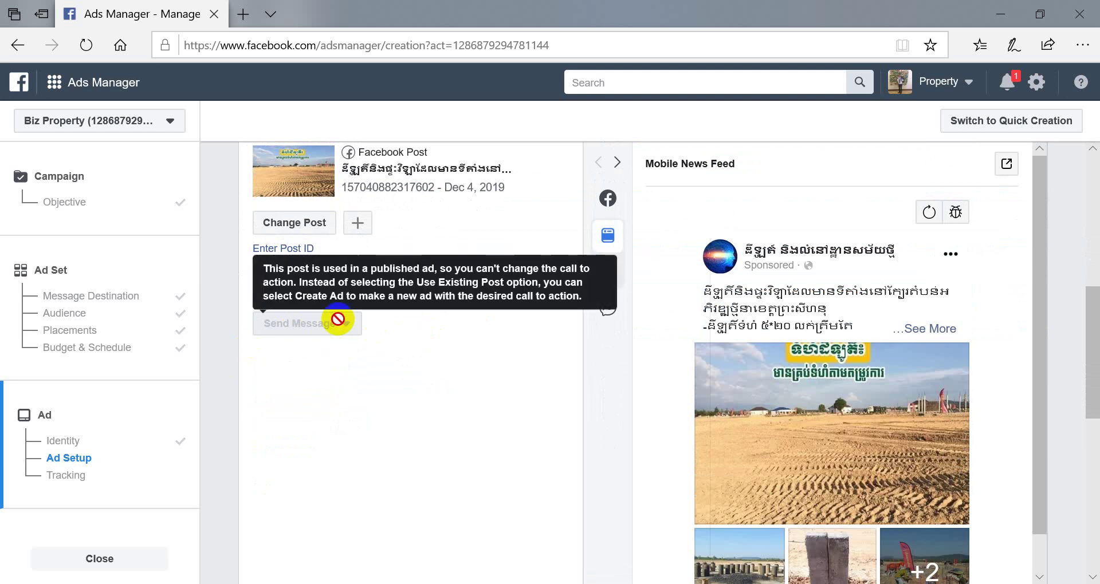
# Step: Change the ad's post to the Dec 1, 2019 Page post with 13 likes
pyautogui.scroll(2, 344, 321)
pyautogui.click(294, 356)
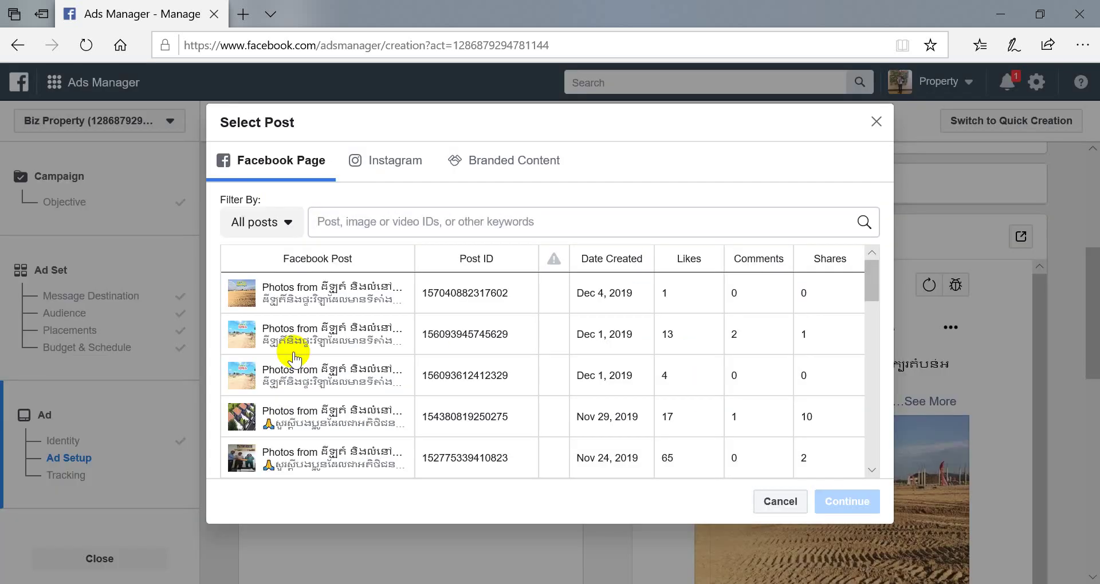
pyautogui.click(316, 344)
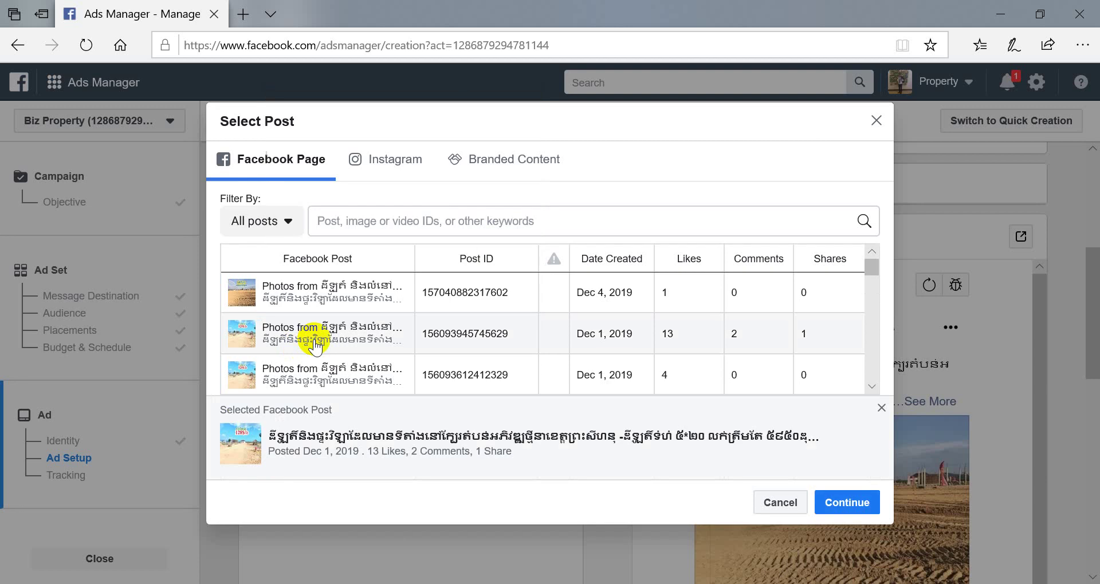
pyautogui.click(831, 502)
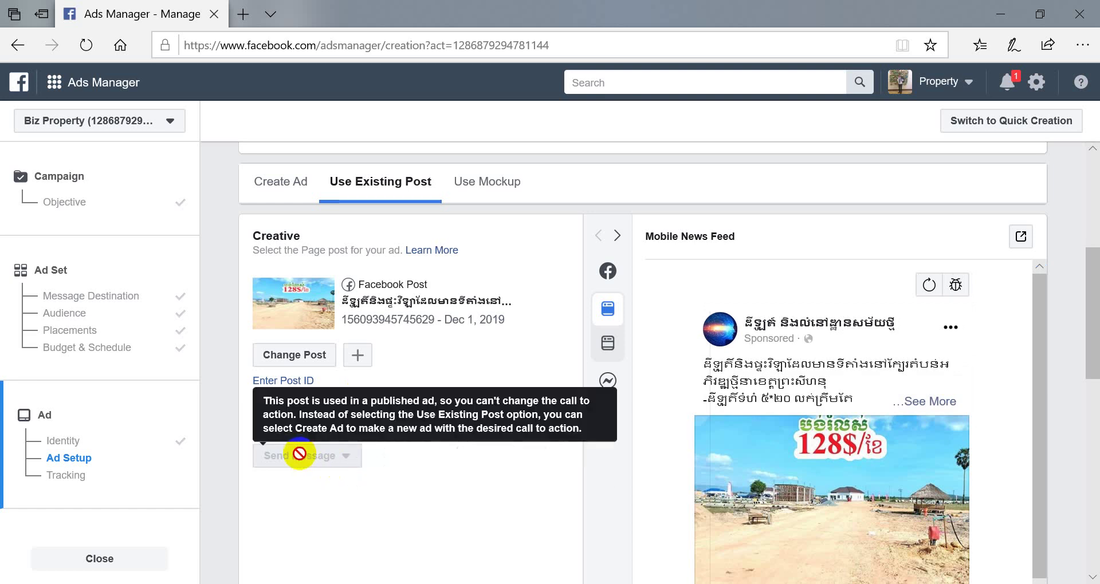
pyautogui.scroll(-7, 432, 454)
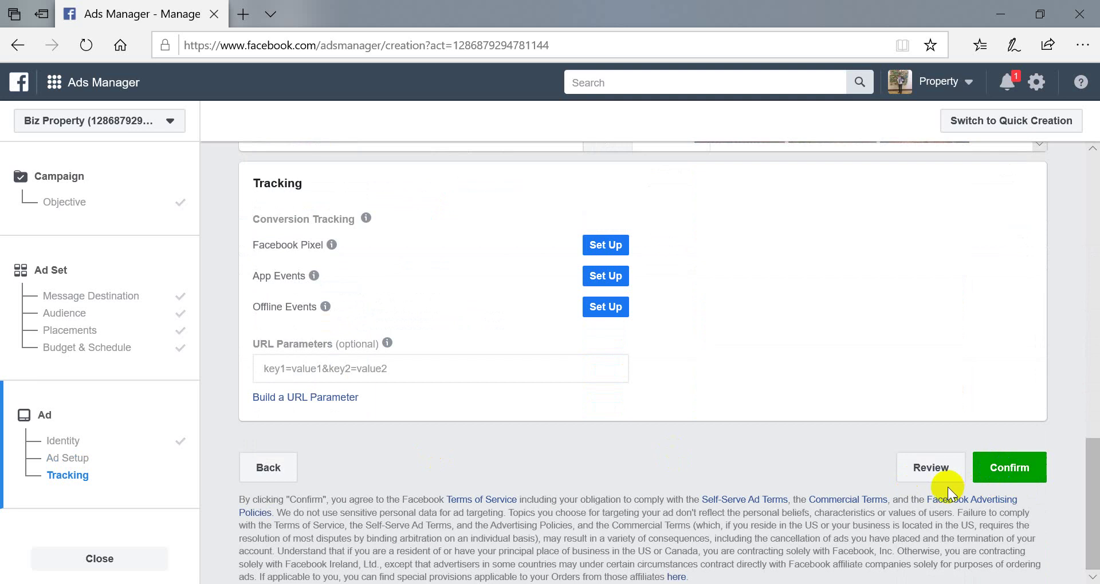
pyautogui.scroll(5, 548, 338)
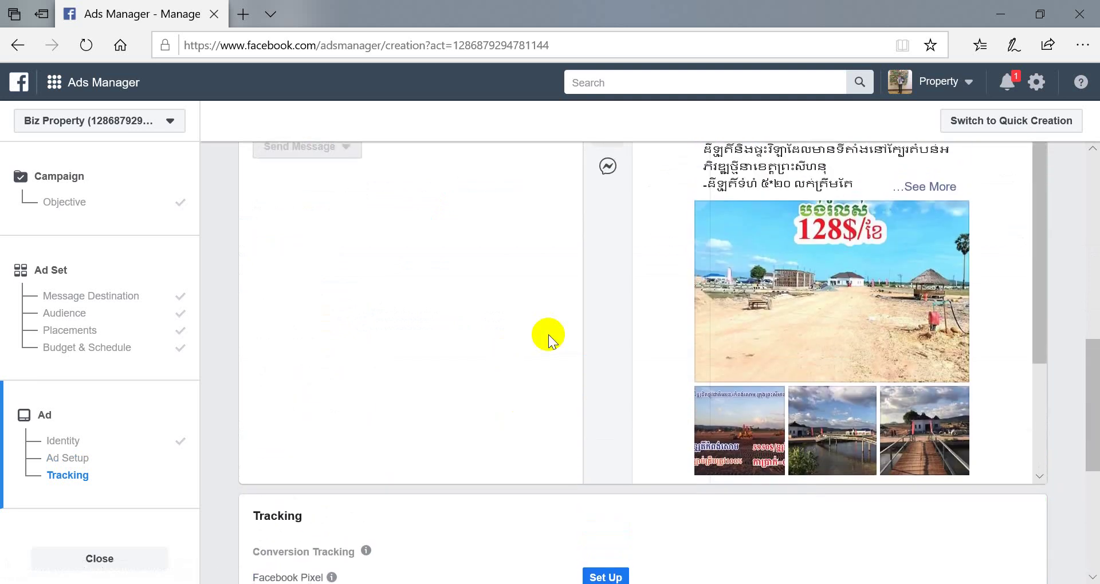